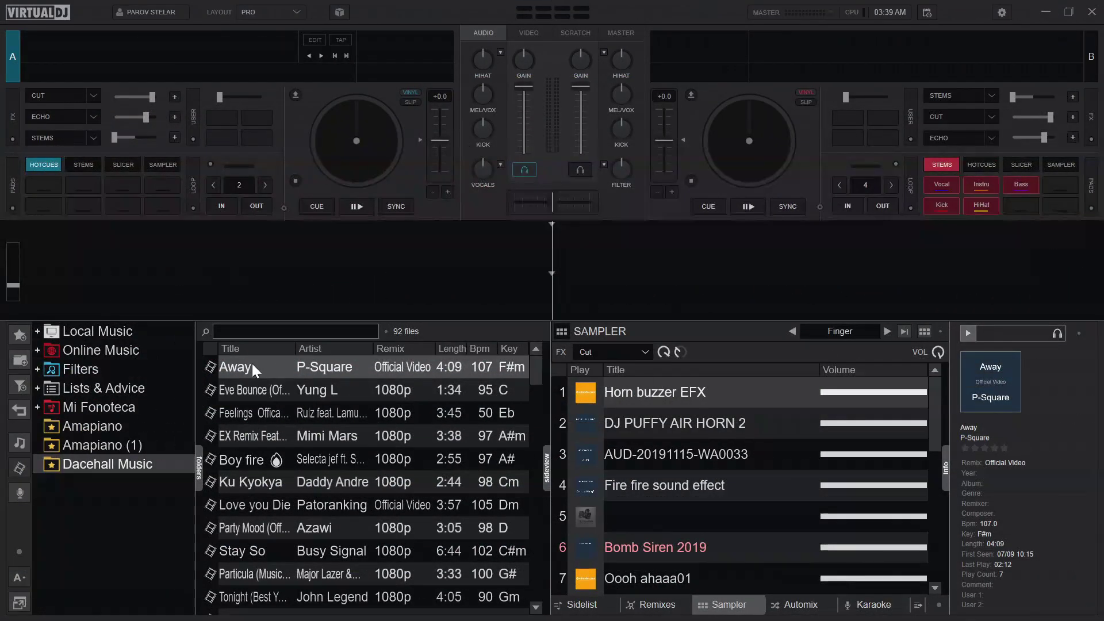
- Load the track Away by P-Square onto deck B and start playing it
drag(251, 364, 785, 164)
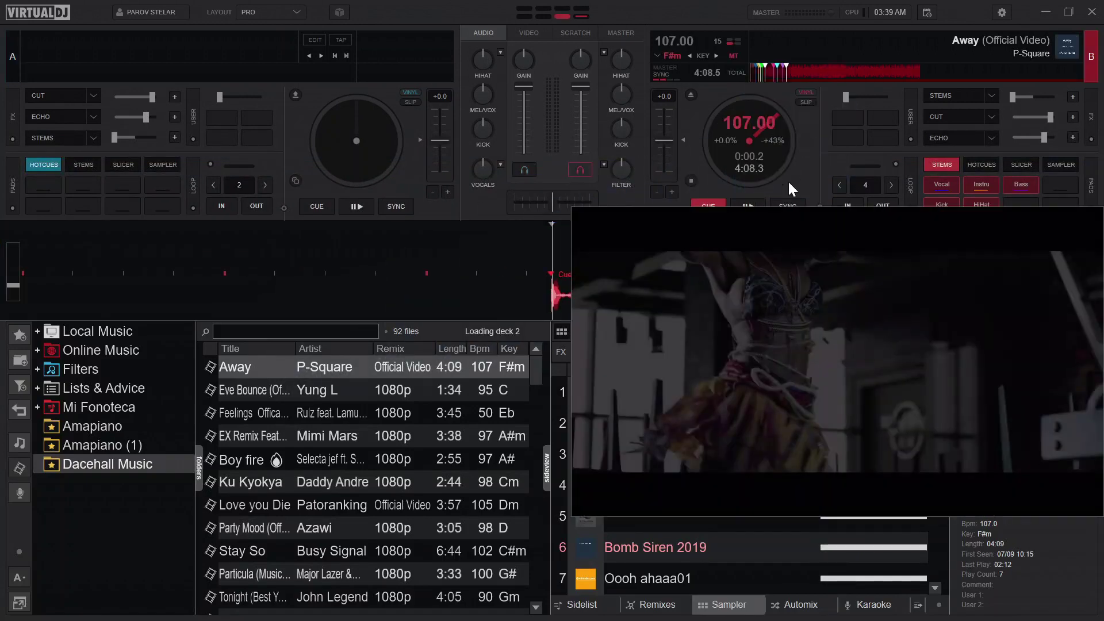
drag(795, 337, 753, 483)
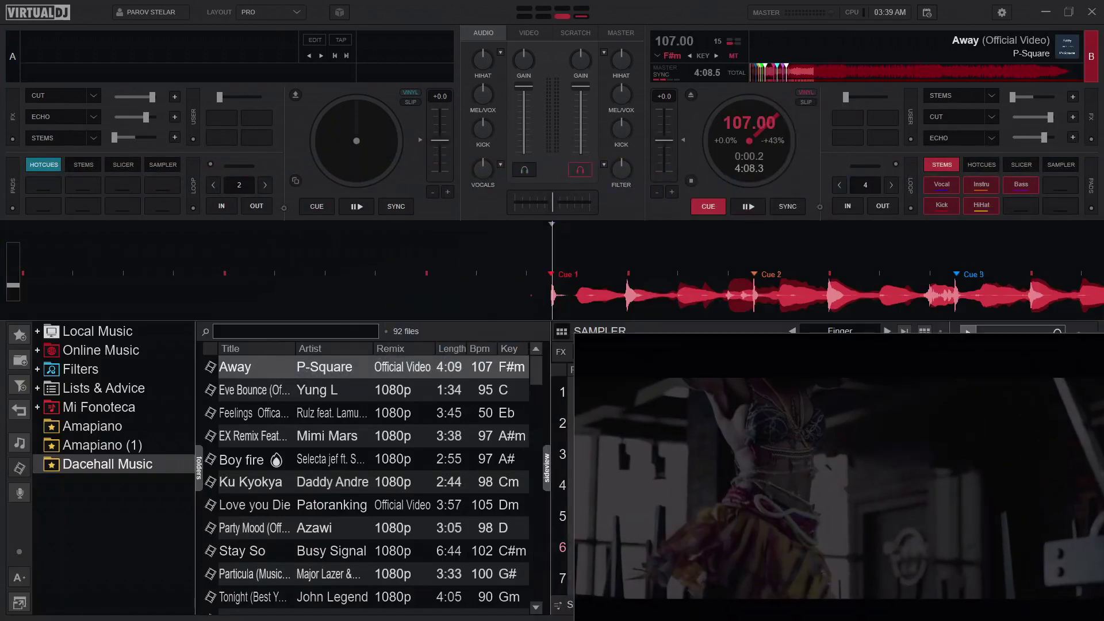
click(753, 206)
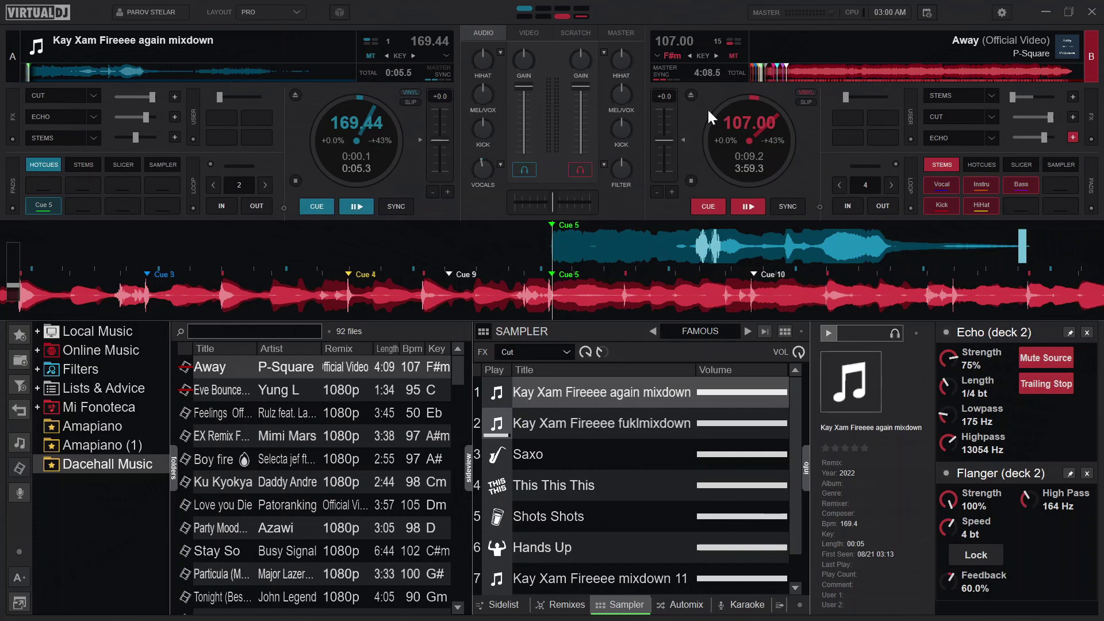
- Open the POI Editor for Away from the track loaded on deck B and close it again
click(1061, 43)
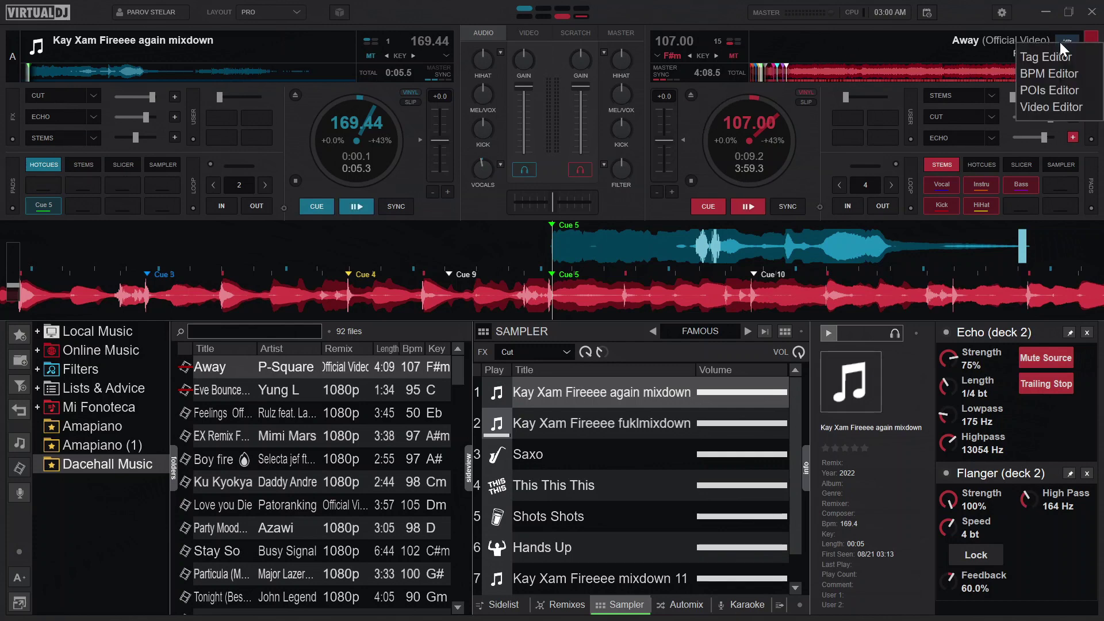
click(1054, 90)
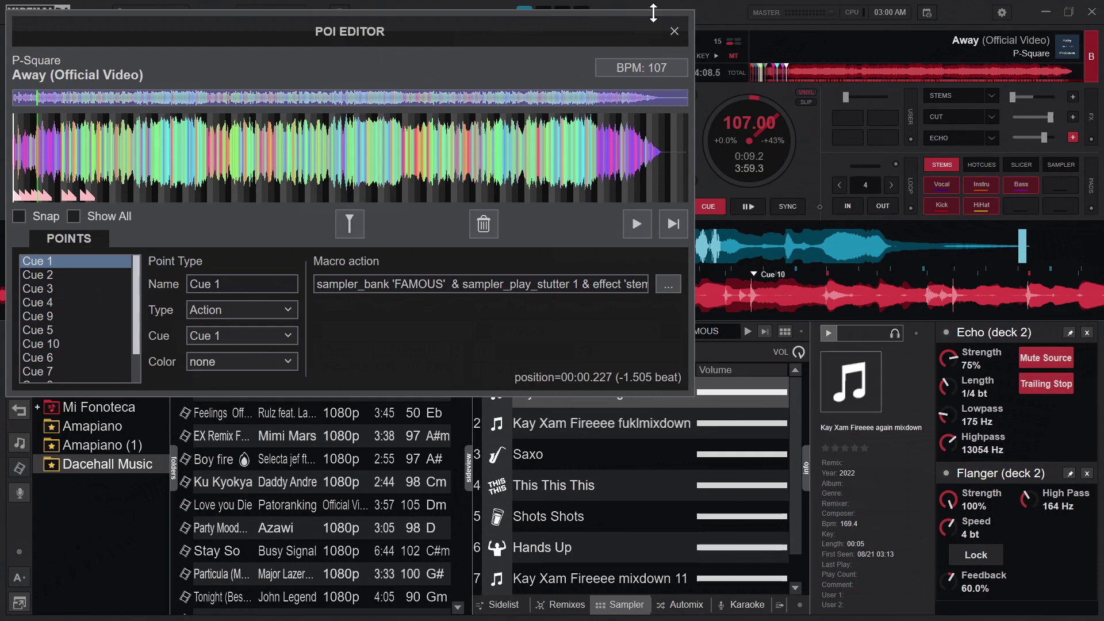
click(673, 32)
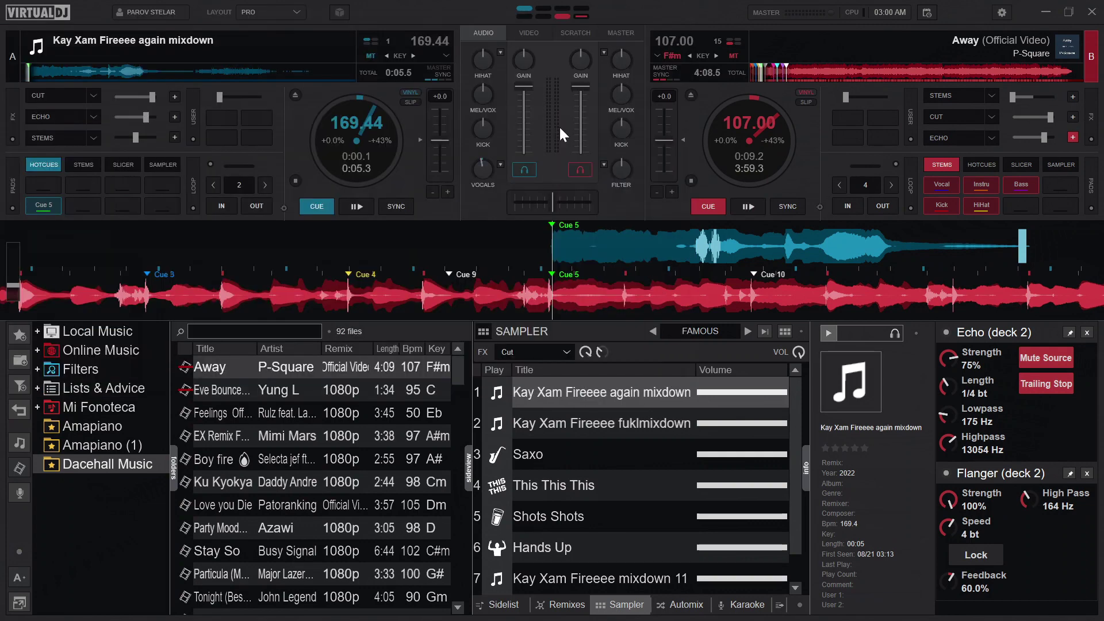
- Open the POI Editor for Away from its entry in the Dacehall Music track list and close it again
right_click(360, 367)
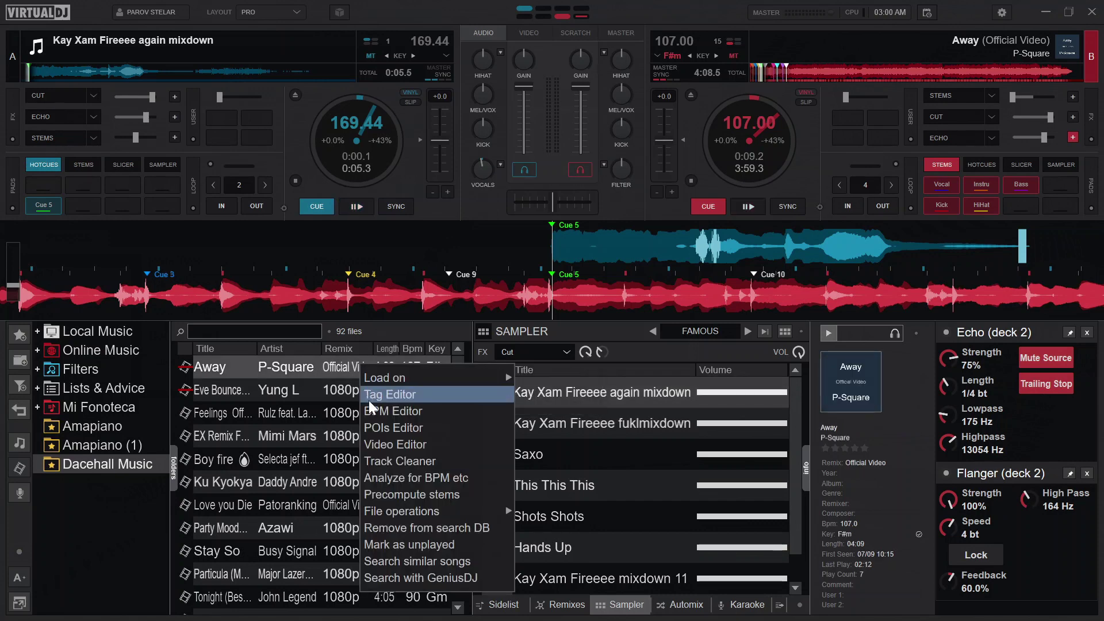
click(377, 427)
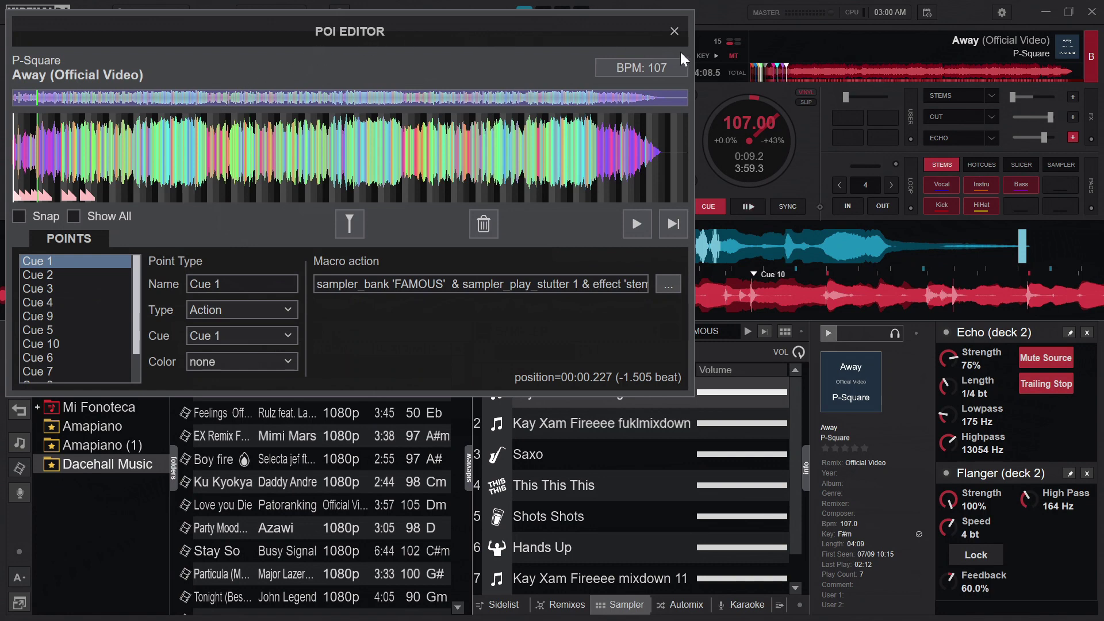
click(672, 26)
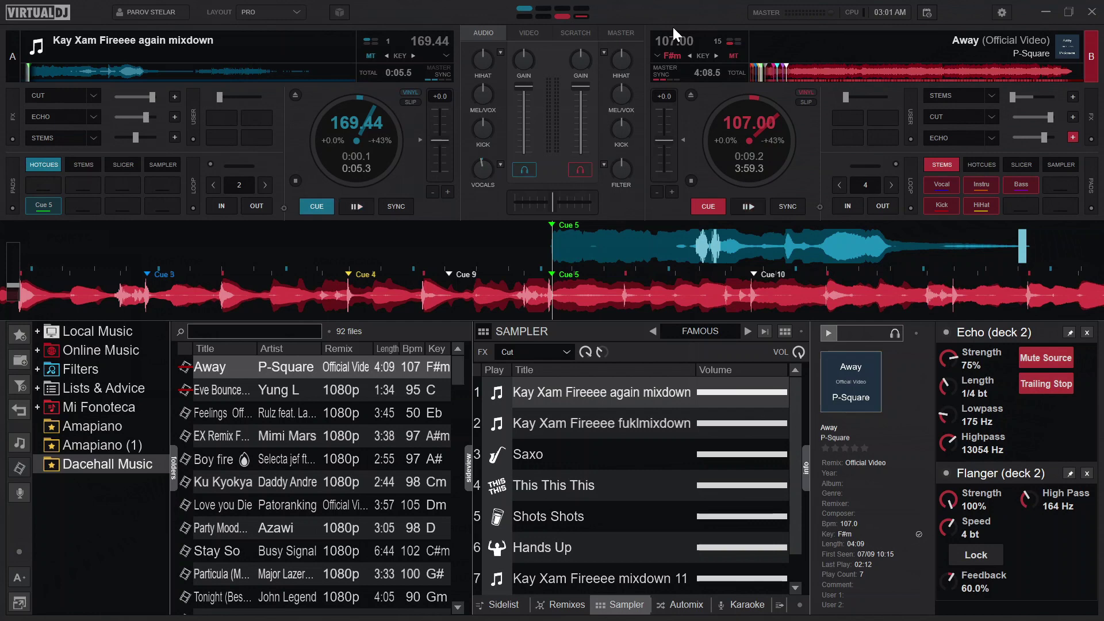
click(665, 30)
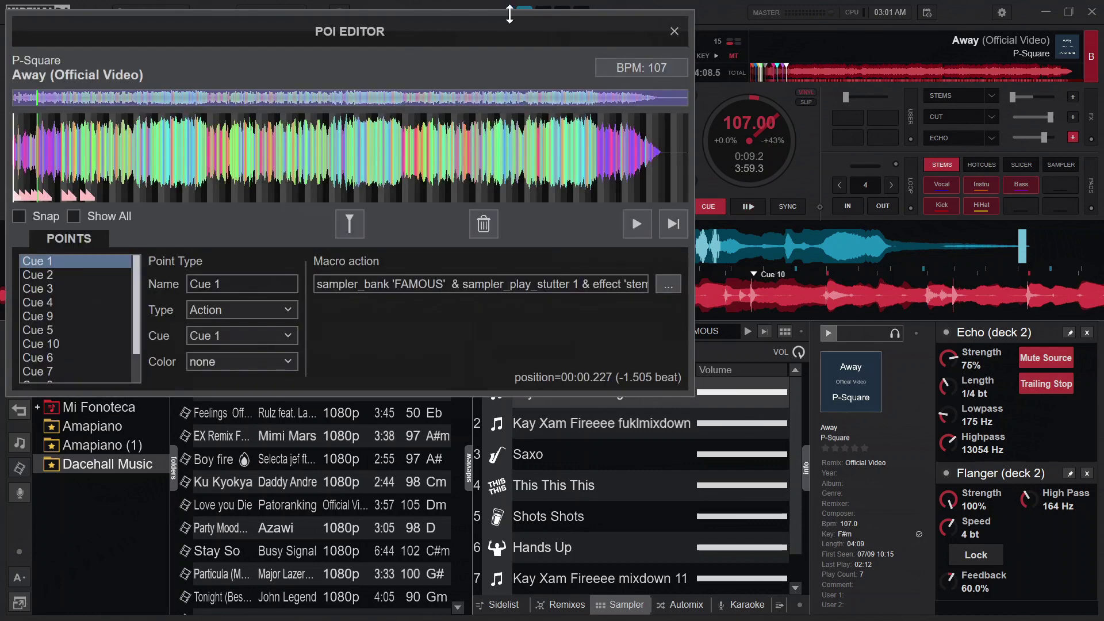
click(674, 30)
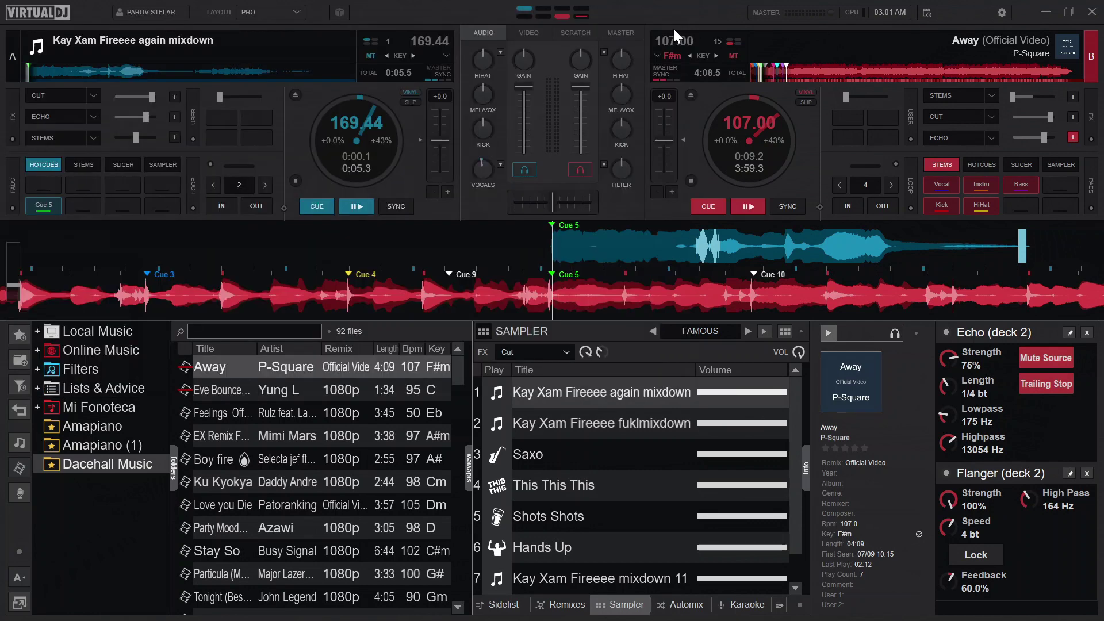
- Assign edit_poi to the ESCAPE key in the keyboard mapping and leave the mapping settings without saving
click(1003, 9)
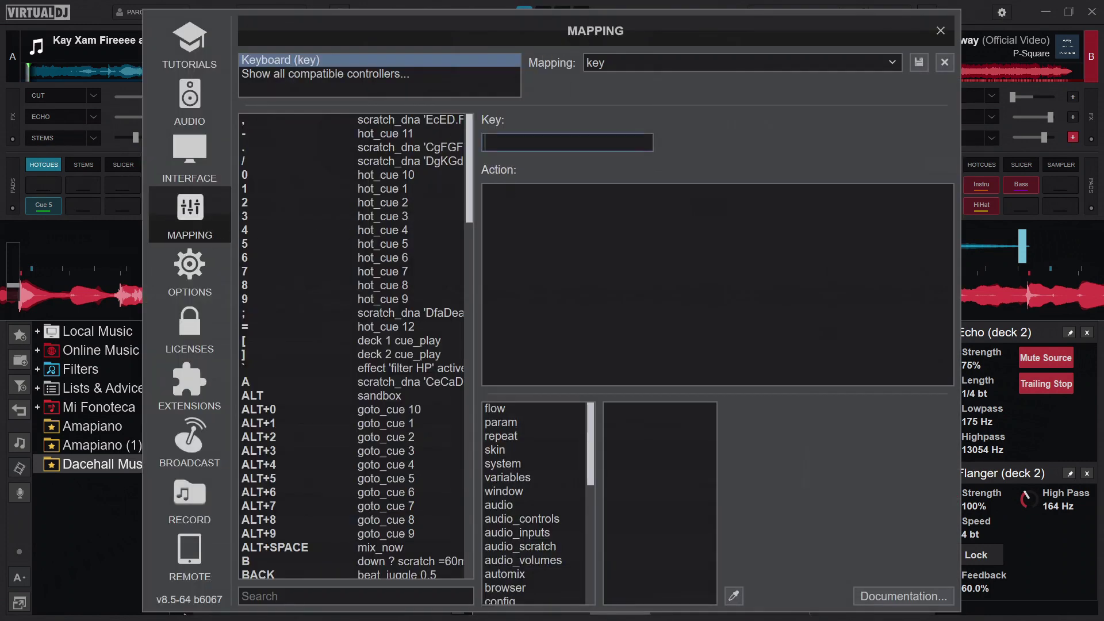
key(Escape)
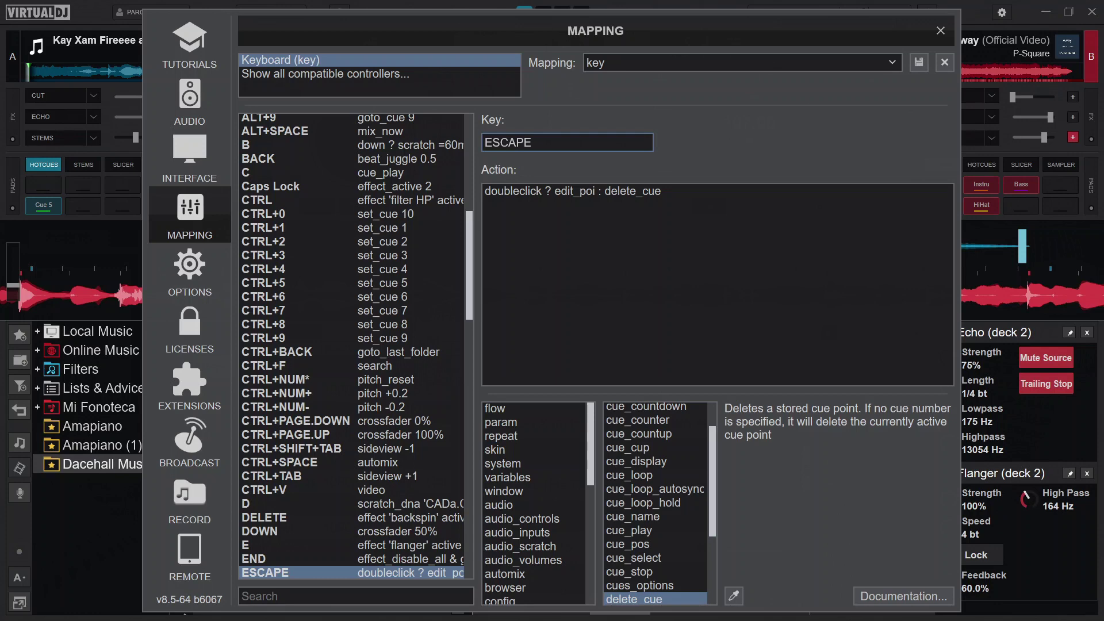
key(ctrl+a)
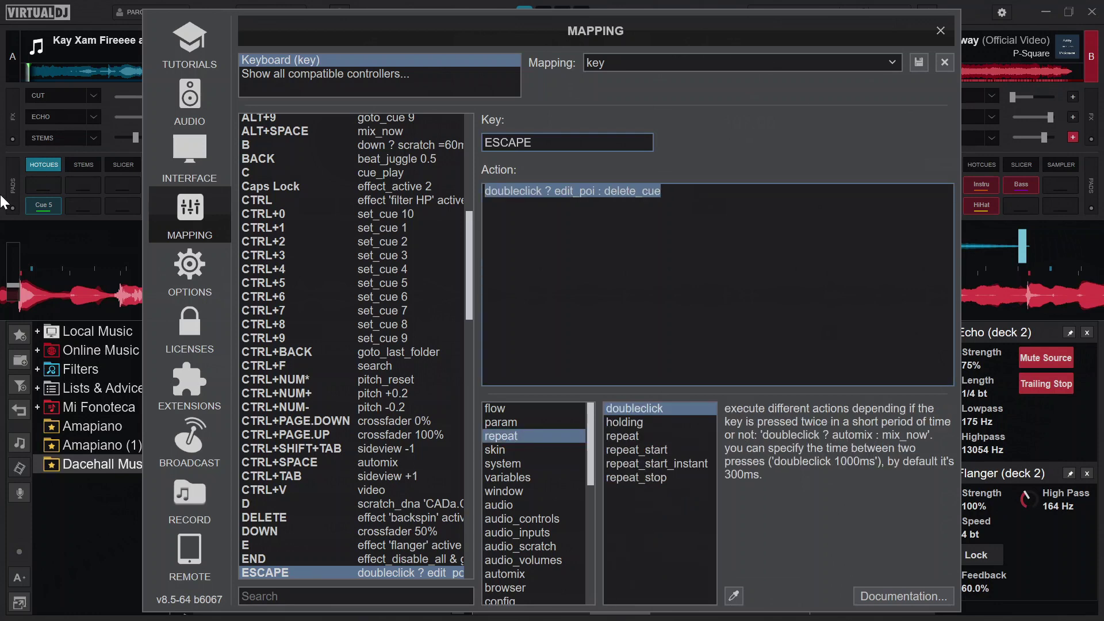
text(edit_bpm)
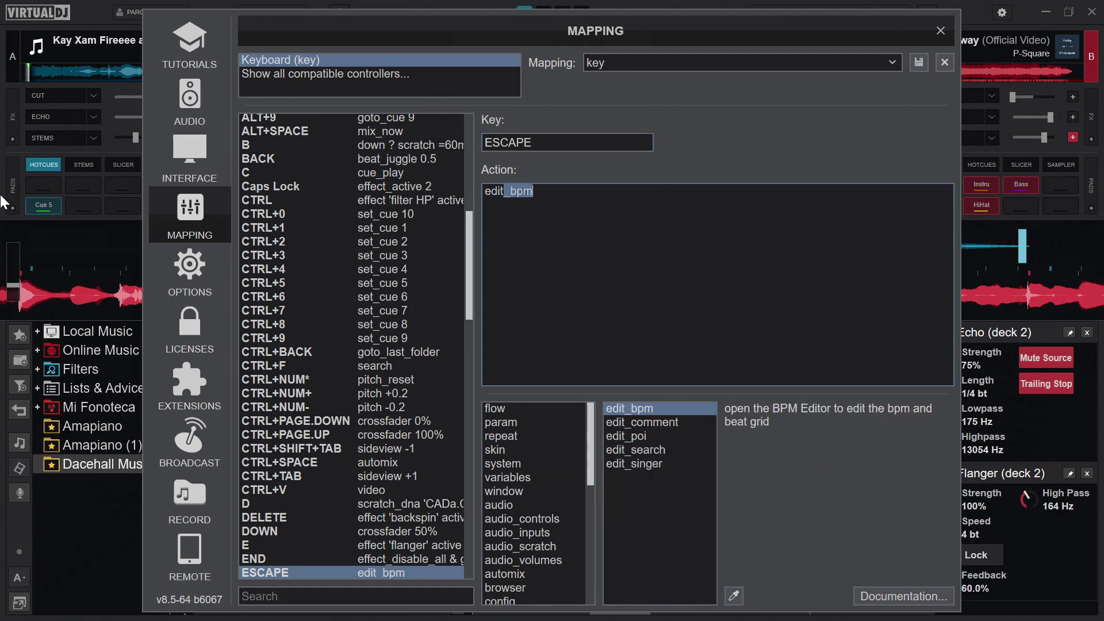
click(626, 436)
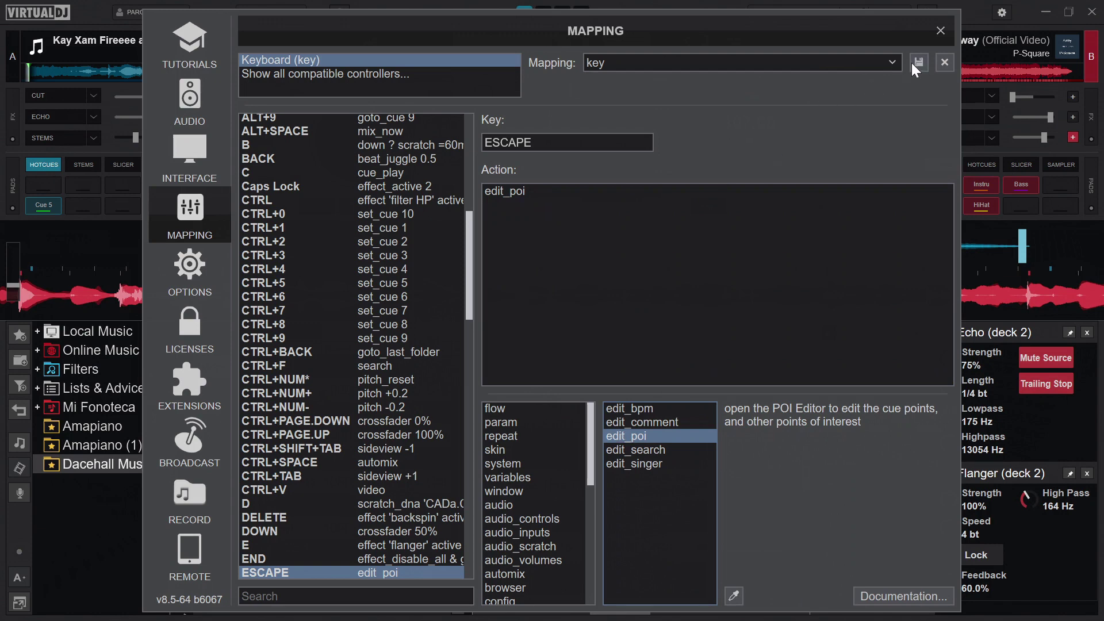
click(940, 32)
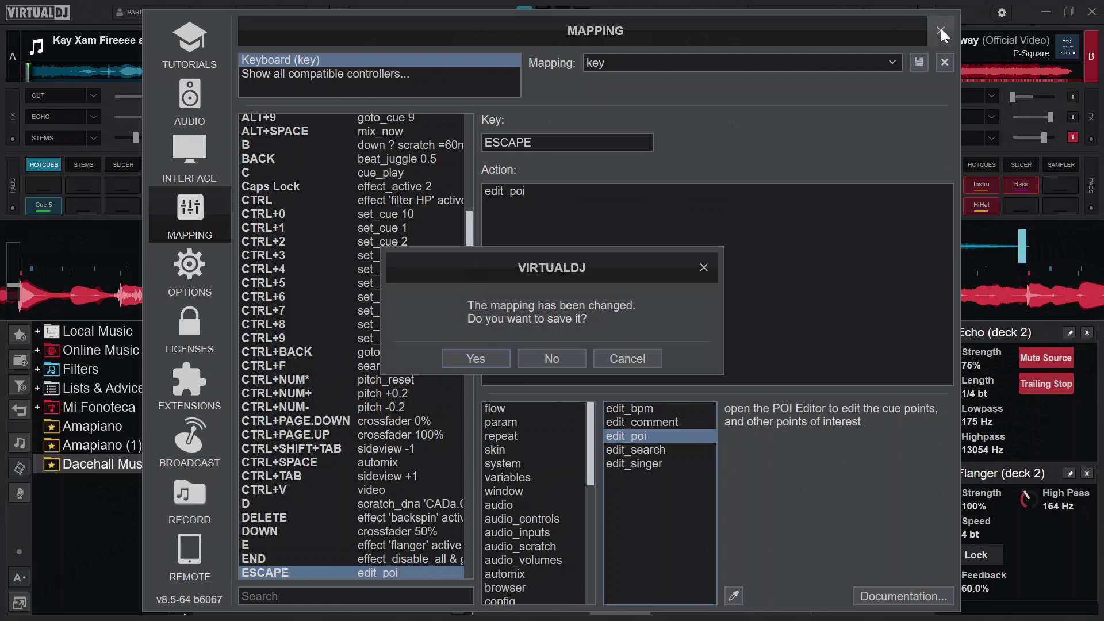
click(533, 357)
- Open the POI Editor for Away using its mapped shortcut, reposition the editor window and close it
key(Escape)
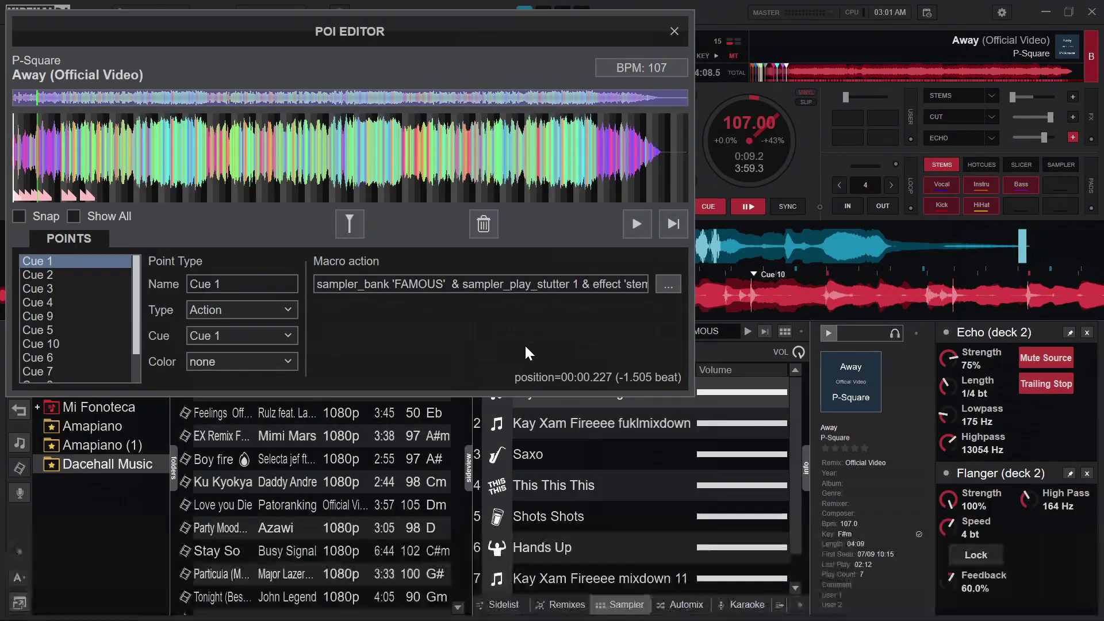
drag(472, 34, 606, 59)
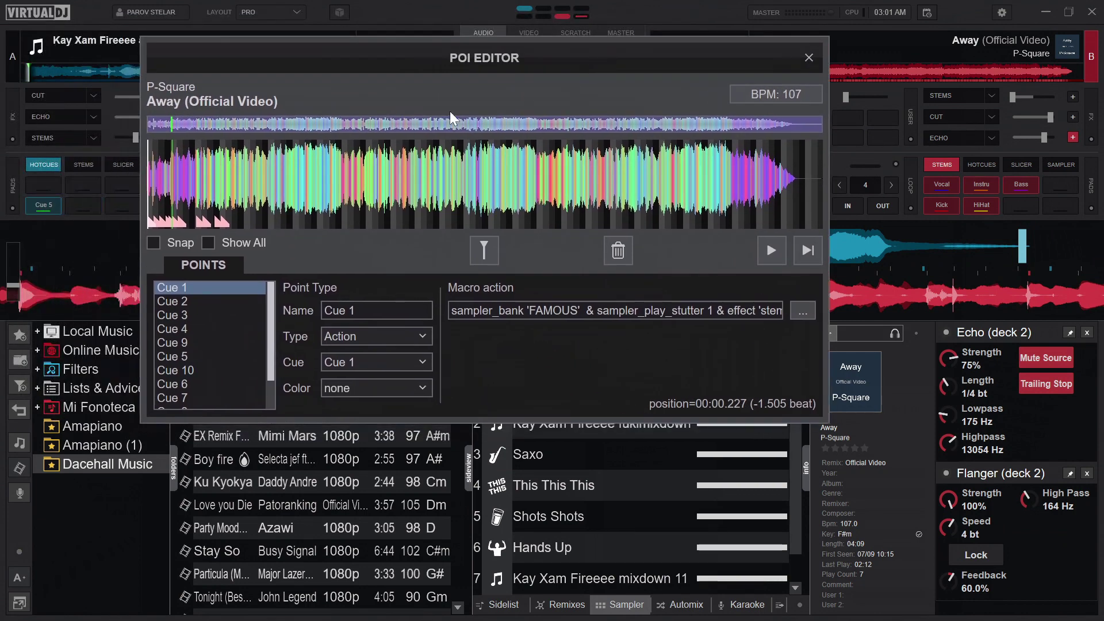
drag(473, 67, 538, 93)
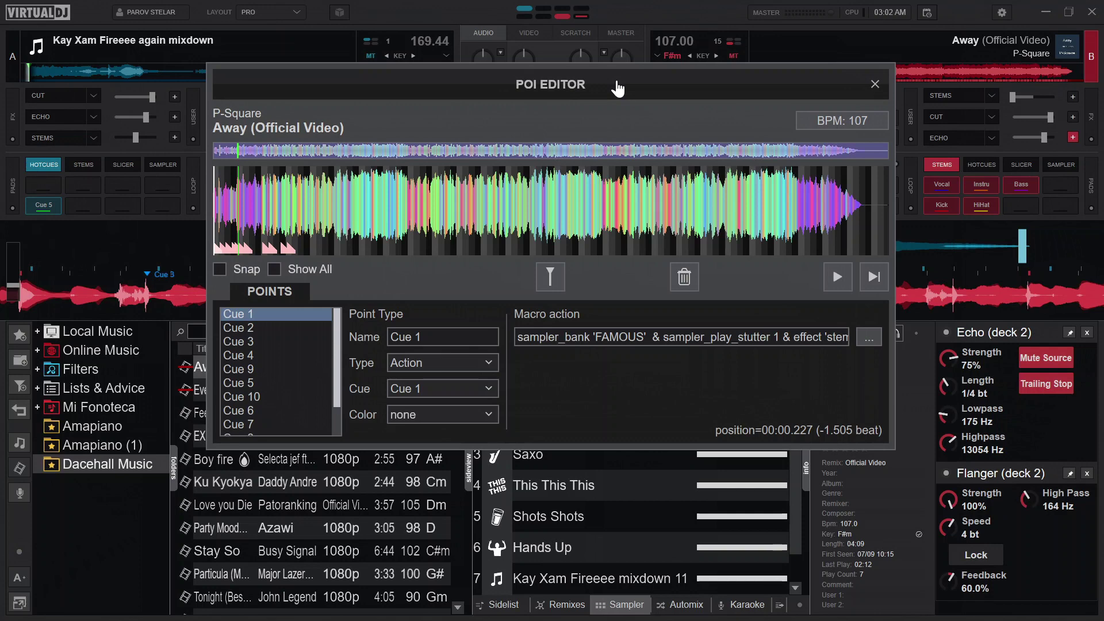
click(876, 84)
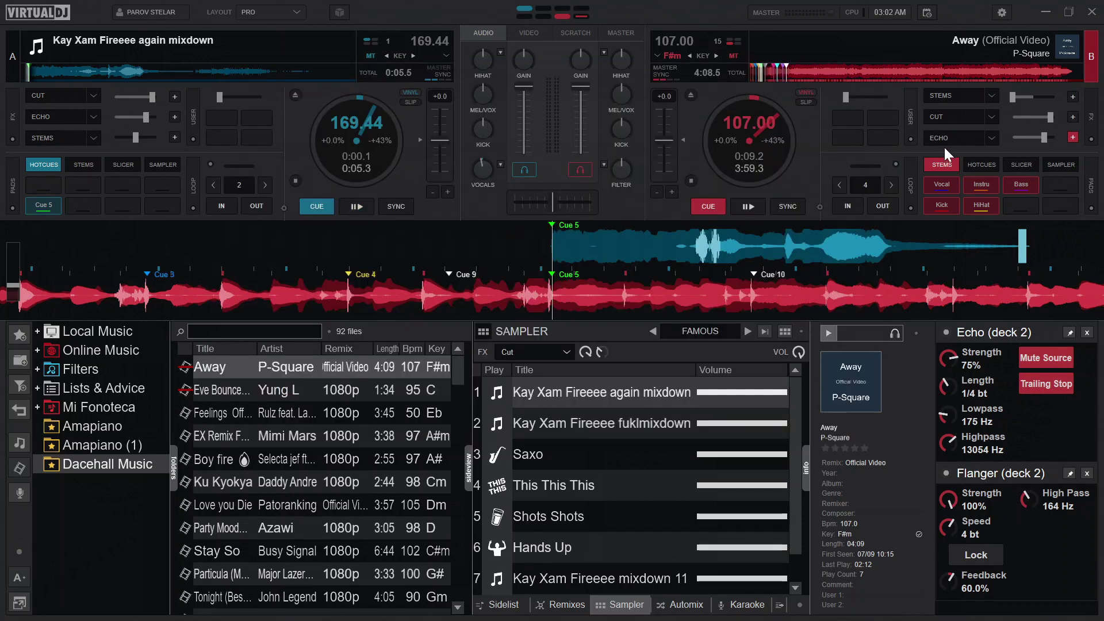
- Show the hotcue pads on deck B and open the POI Editor from them, moving its window slightly up
click(968, 164)
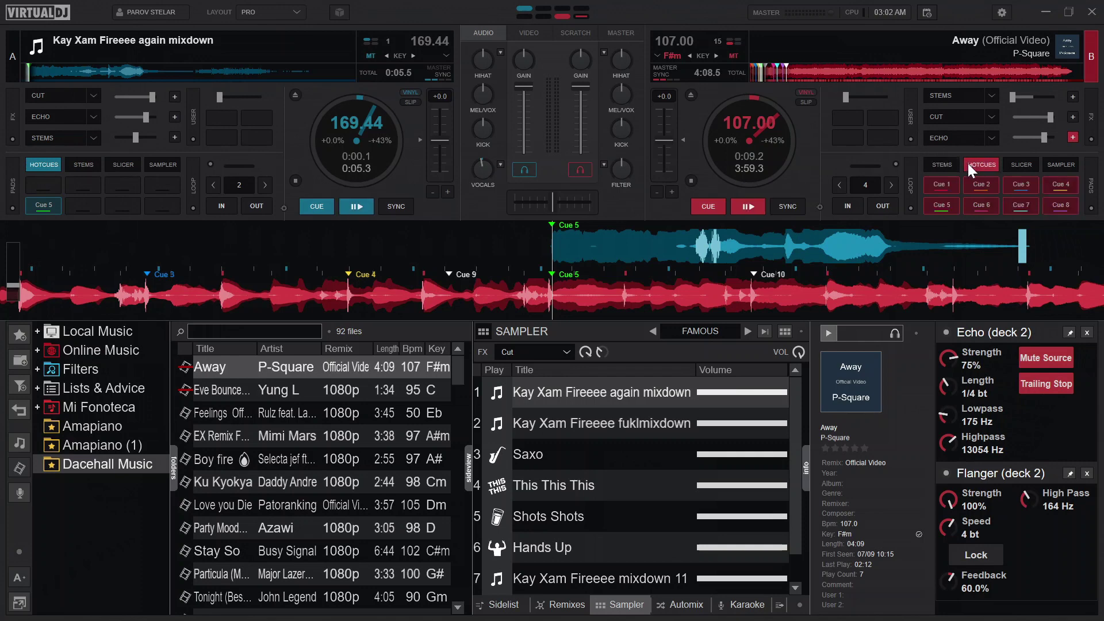
right_click(1054, 199)
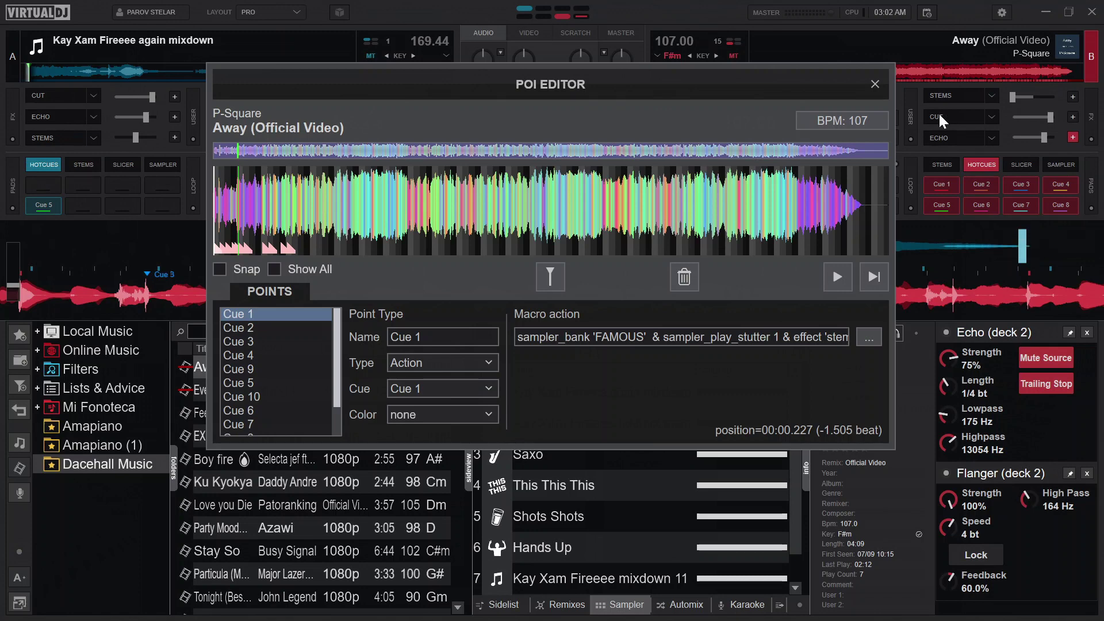
drag(734, 84, 721, 61)
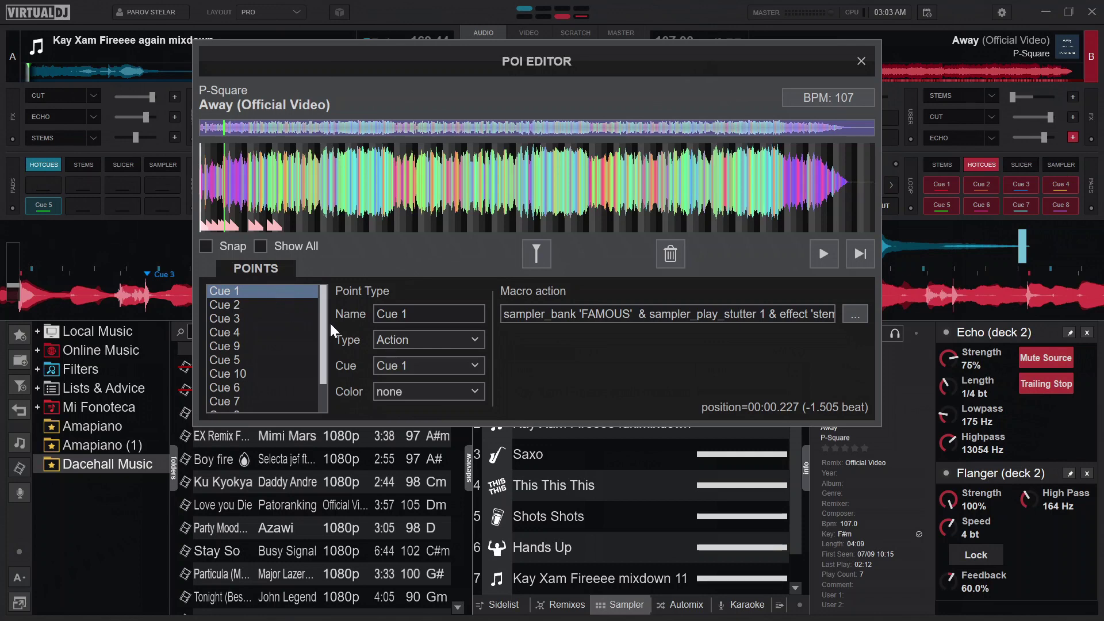
- Reset Cue 1 as an Action point with the macro action sampler_play_stutter 1 and close the POI Editor
key(Tab)
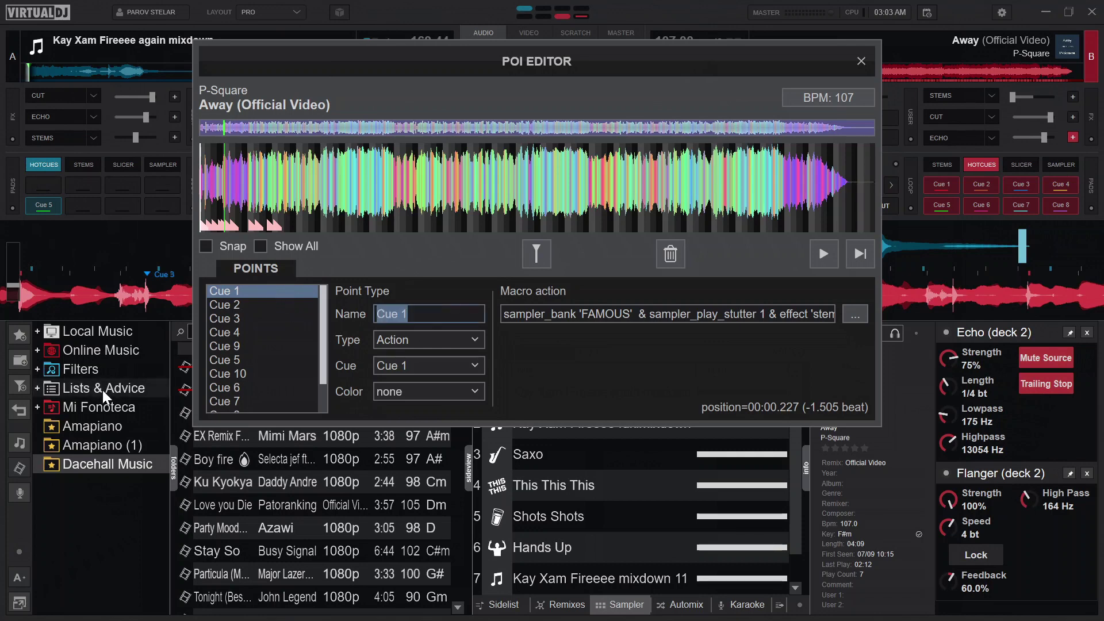
click(429, 314)
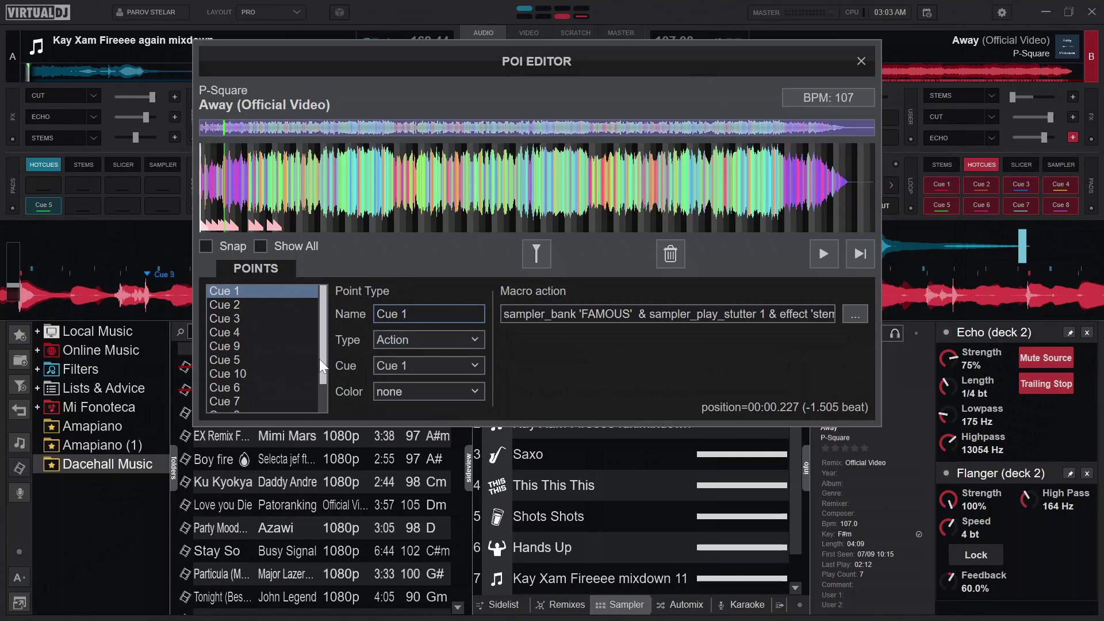
click(444, 344)
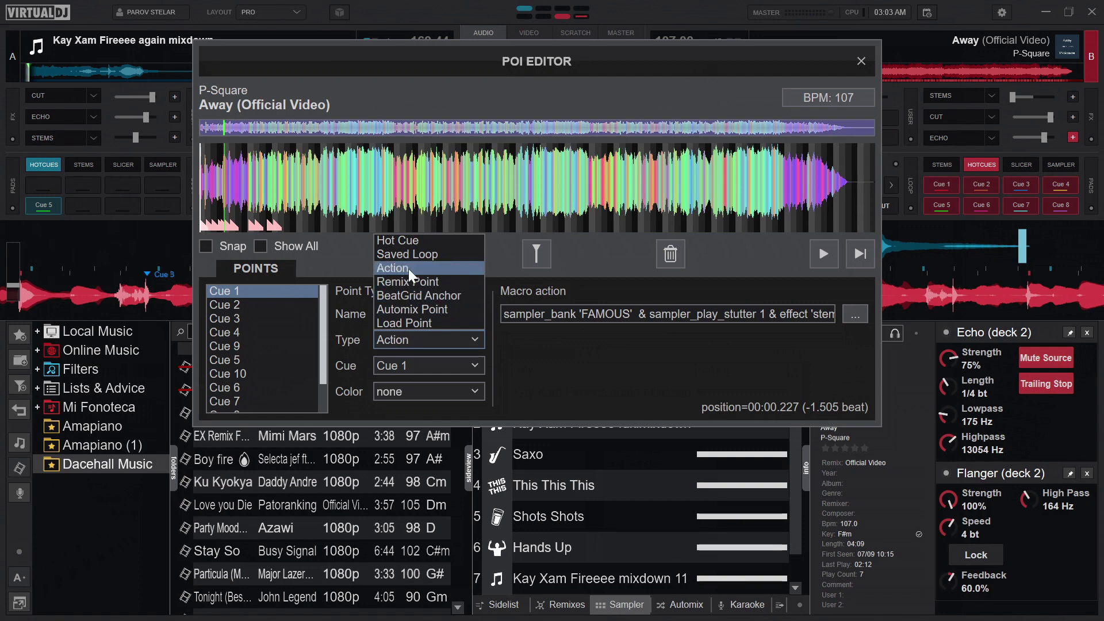
click(458, 269)
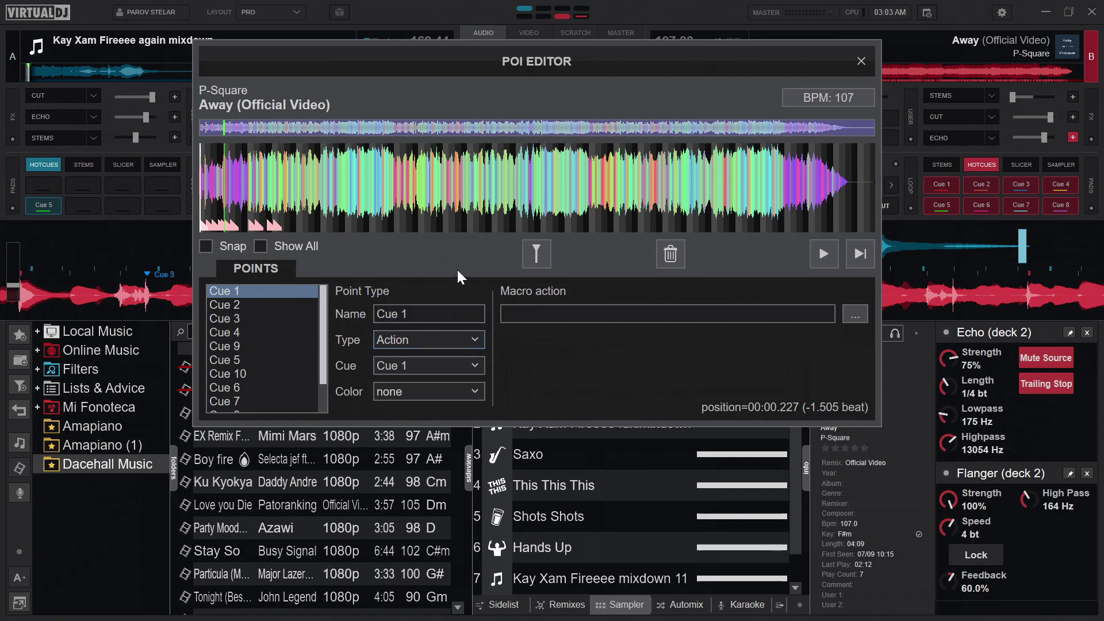
click(439, 340)
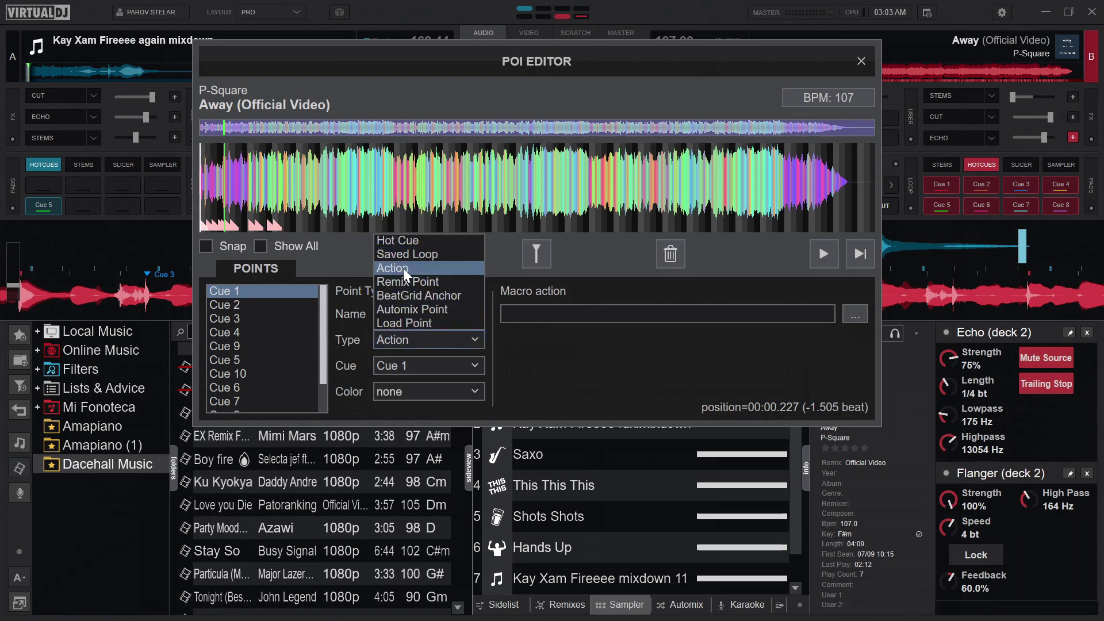
click(420, 337)
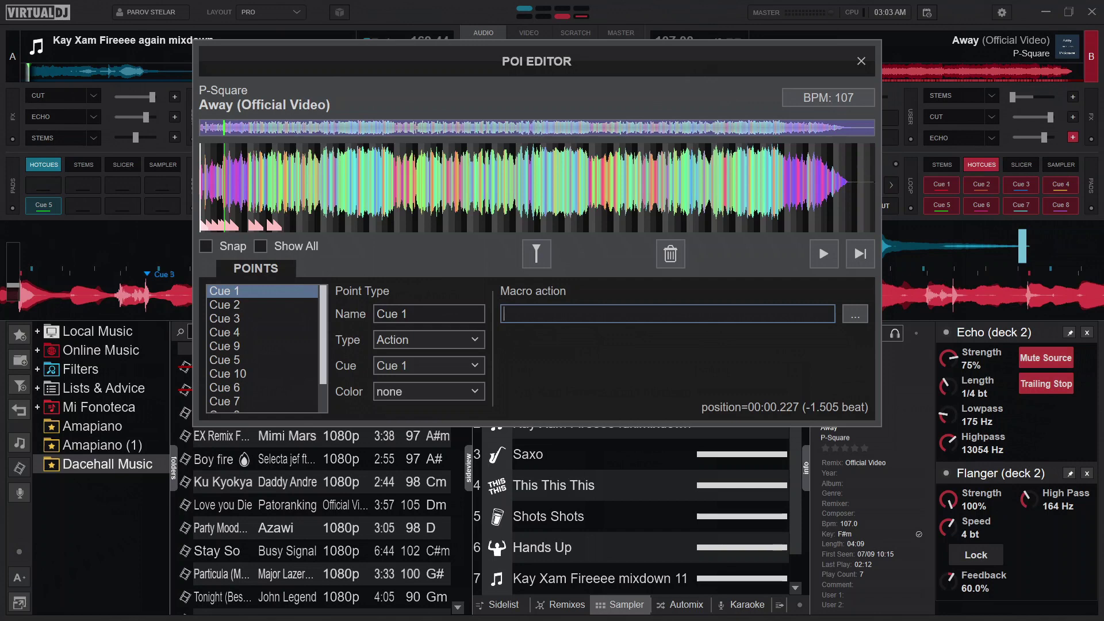
text(sampler_play_stutter)
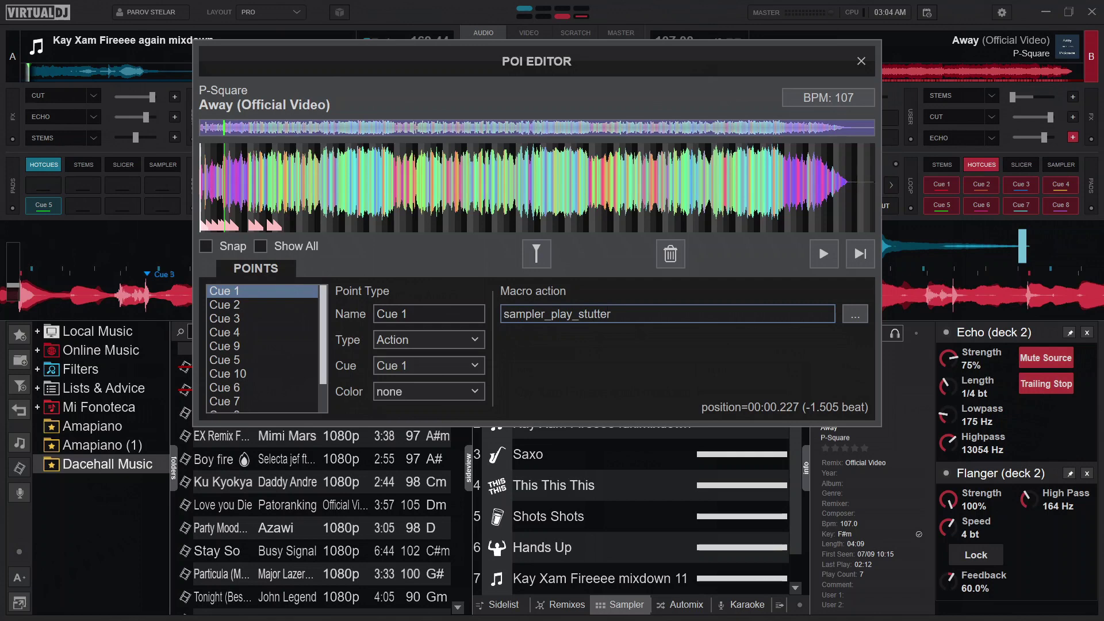
text( 1)
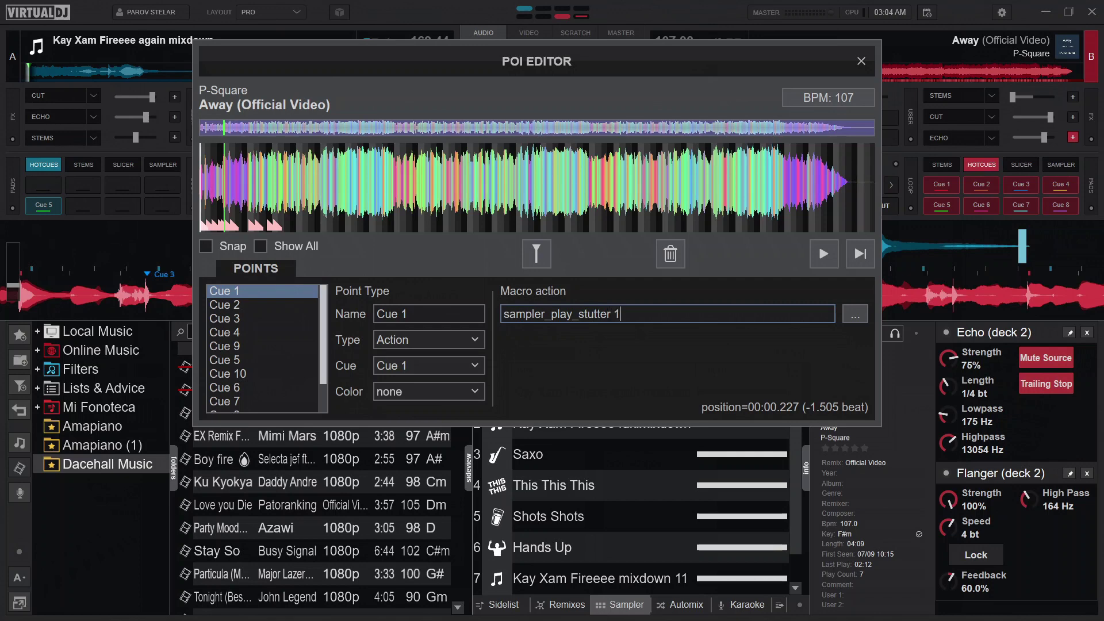
click(867, 64)
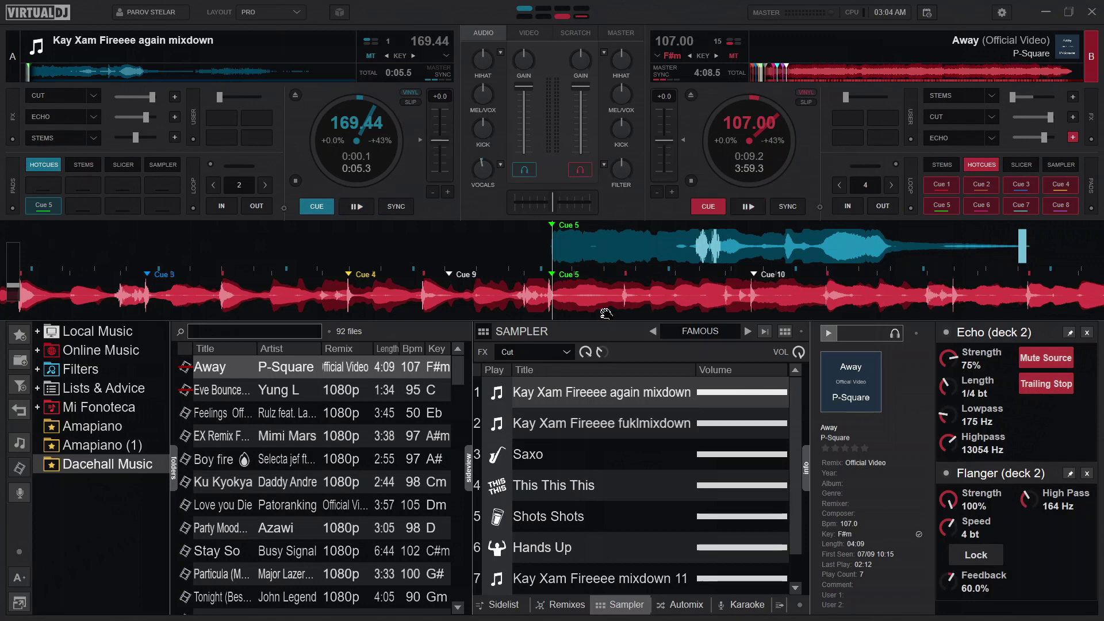
- Return deck B to its cue point, reopen the POI Editor for Away, and cut out Cue 1's macro action for reuse
click(709, 207)
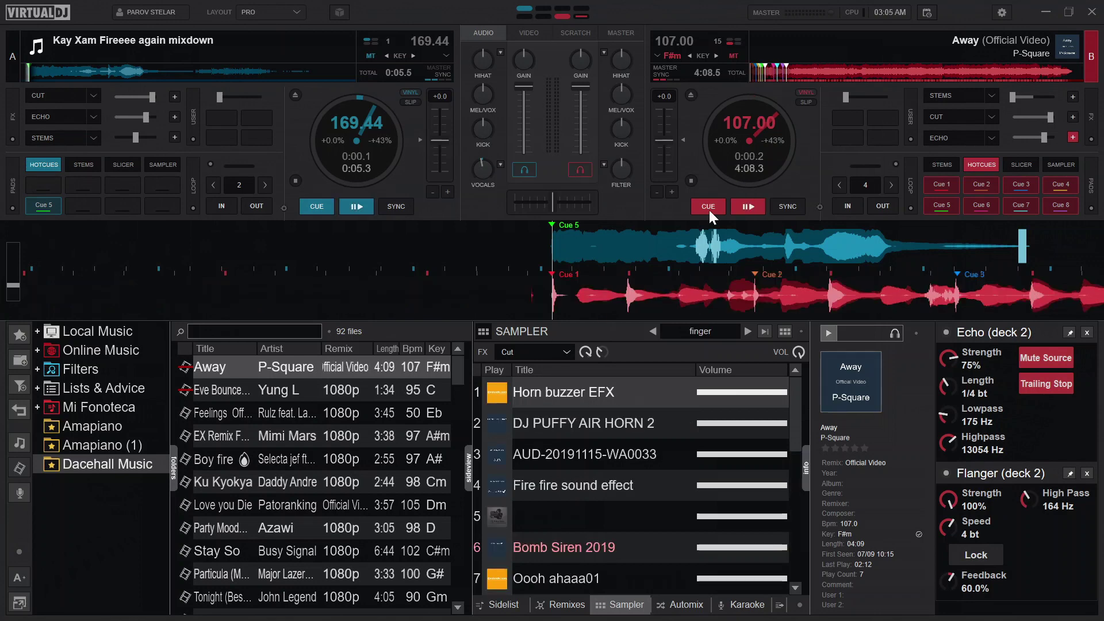
right_click(709, 210)
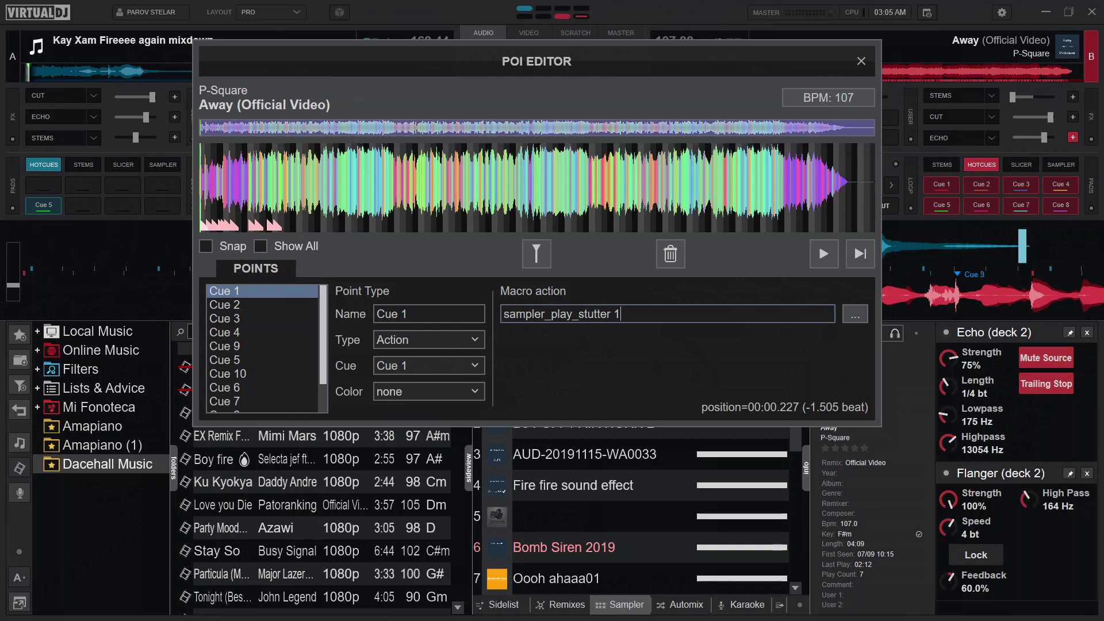
click(560, 314)
key(ctrl+c)
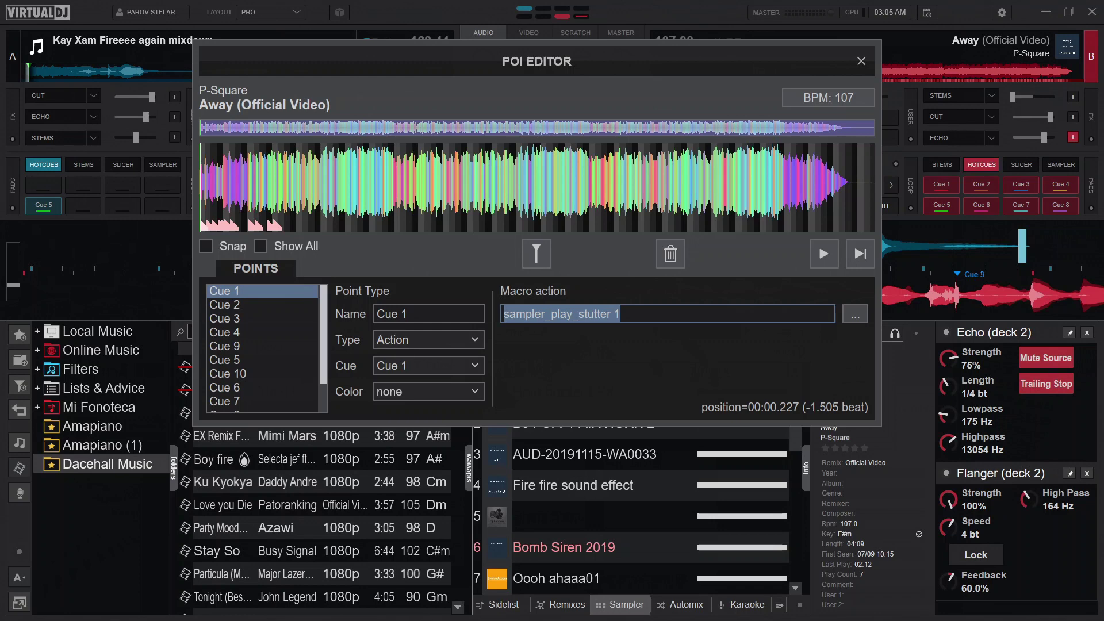
key(BackSpace)
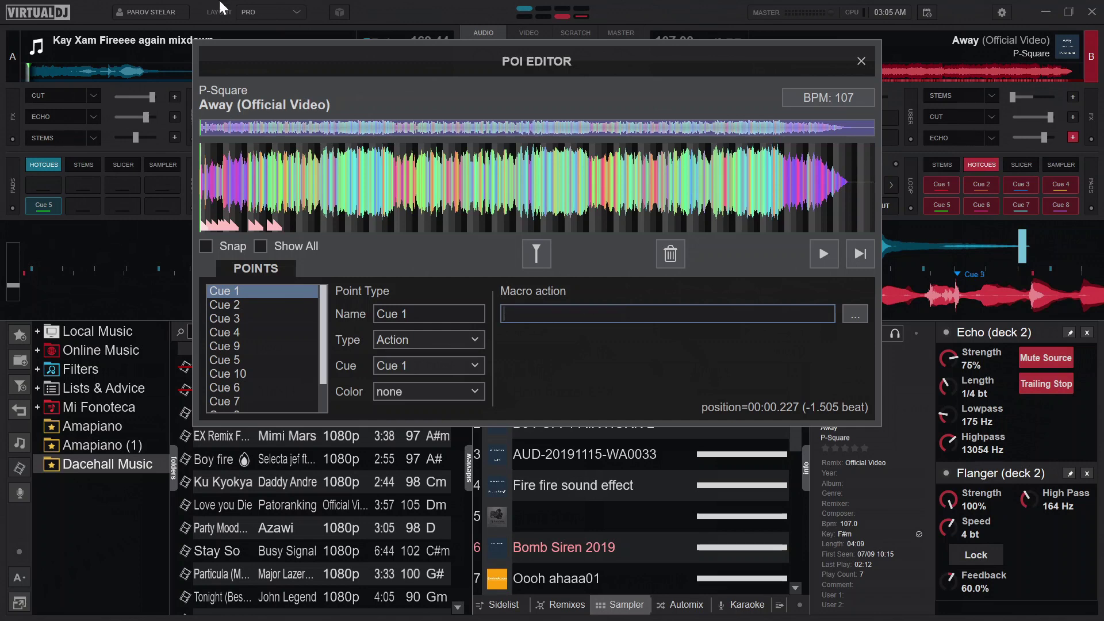
- Move and shorten the POI Editor window so the sampler is uncovered, and switch the sampler to the FAMOUS bank
drag(441, 73, 257, 20)
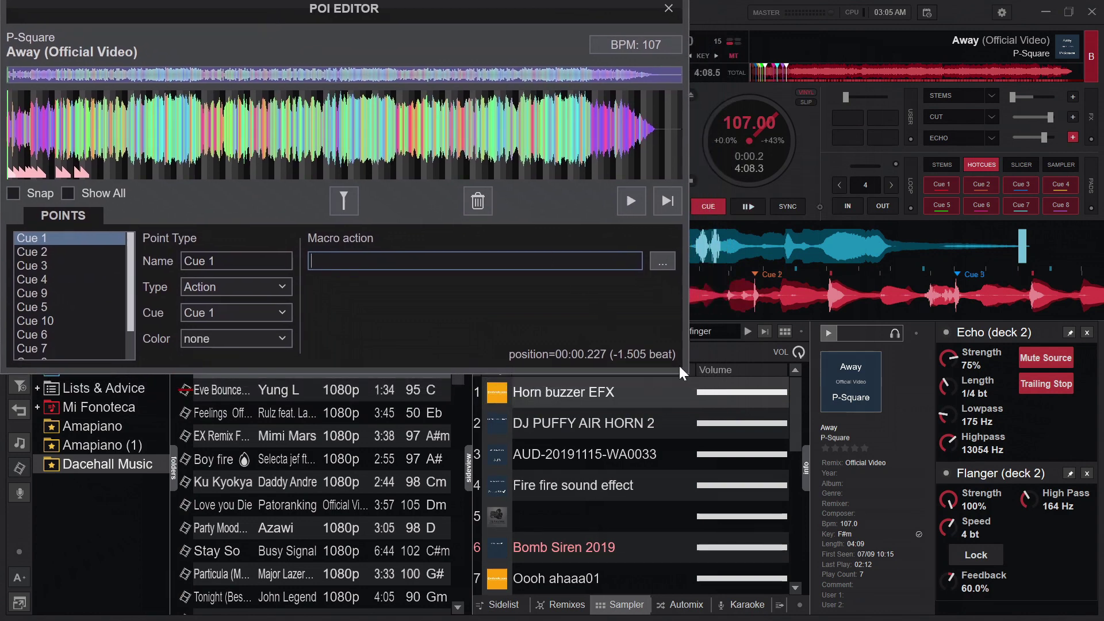
drag(667, 373, 656, 311)
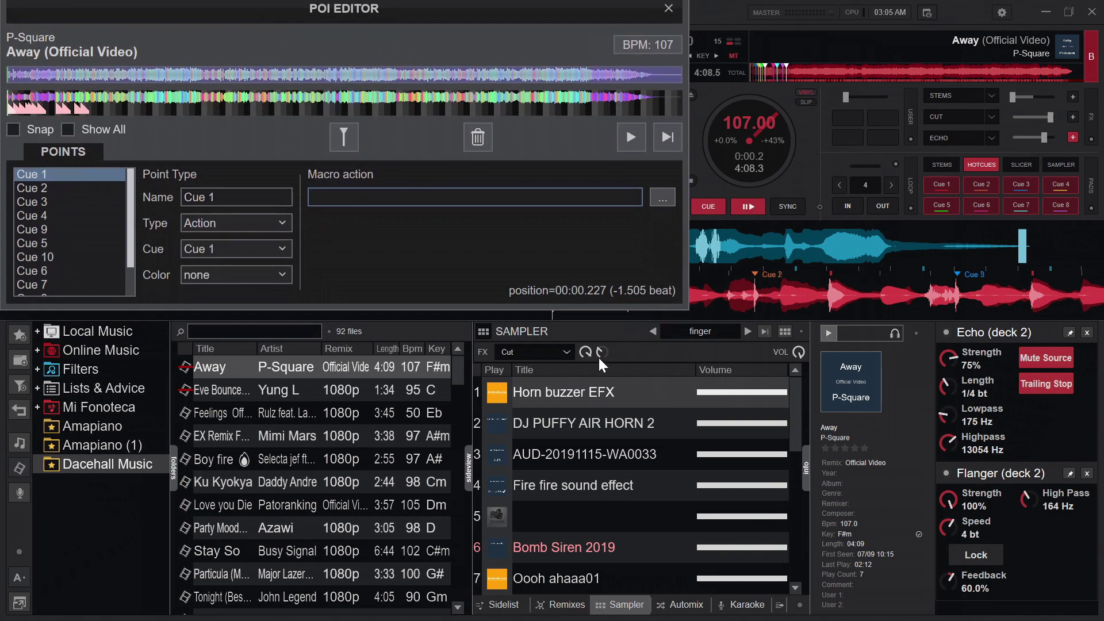
click(651, 330)
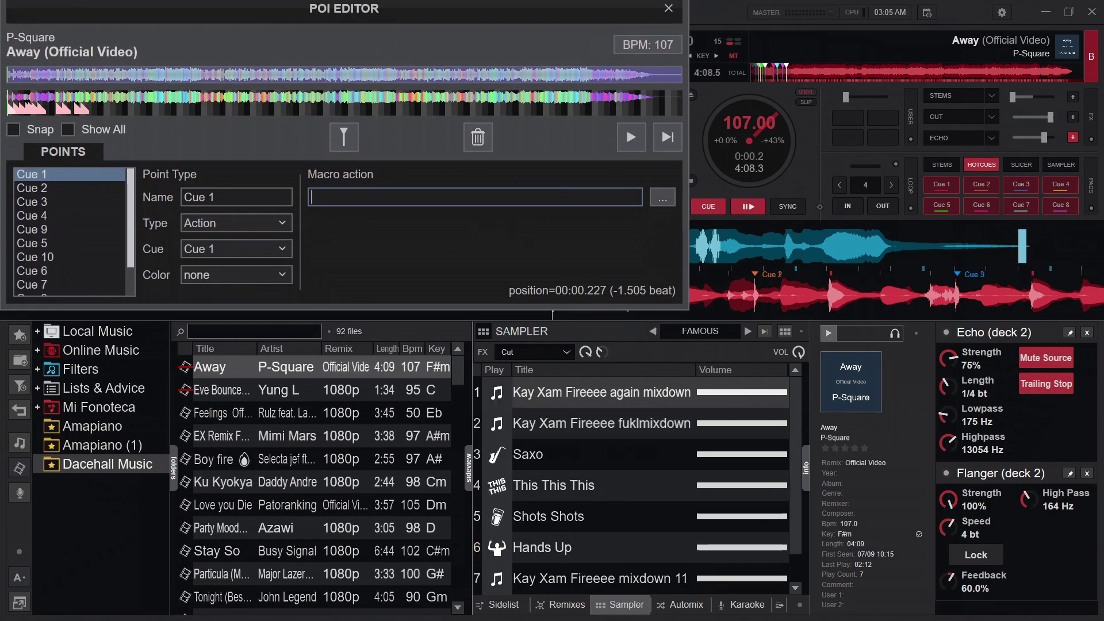
- In the Macro window, write Cue 1's action as sampler_bank 'FAMOUS' followed by the copied sampler_play_stutter 1
text(sampl)
click(657, 199)
drag(595, 158, 318, 286)
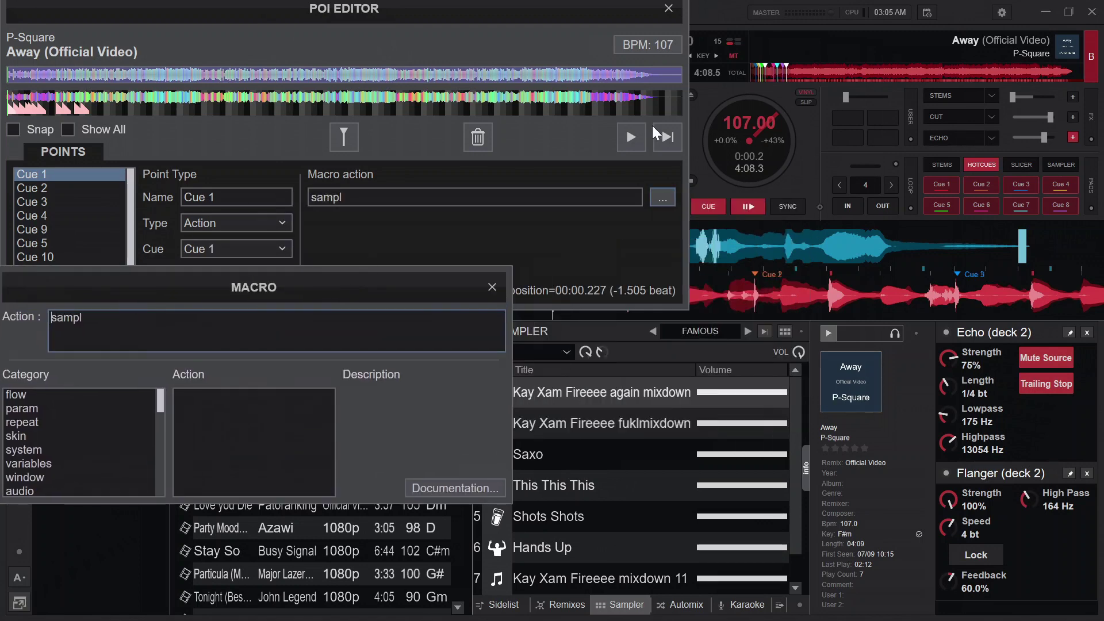
drag(431, 289, 506, 230)
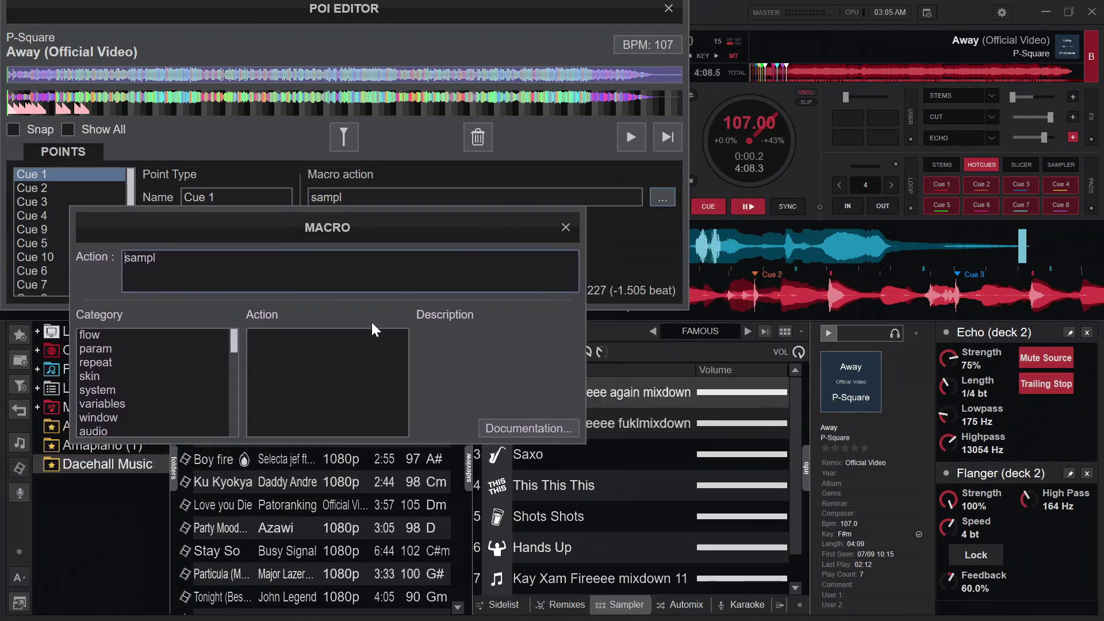
text(w)
key(BackSpace)
text(er_abort_rec)
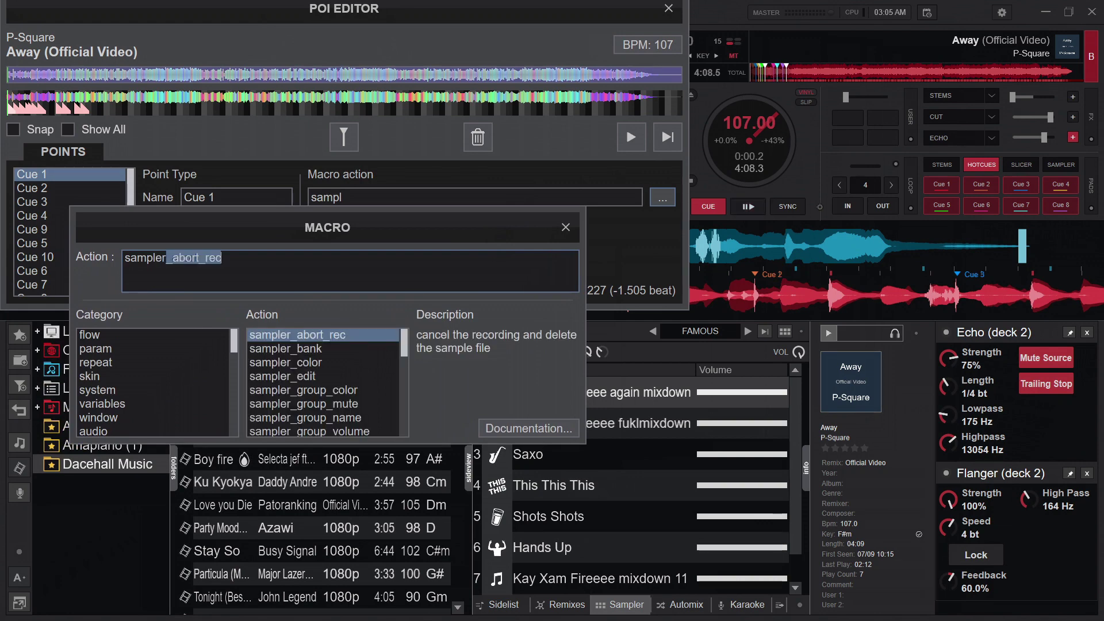
click(322, 349)
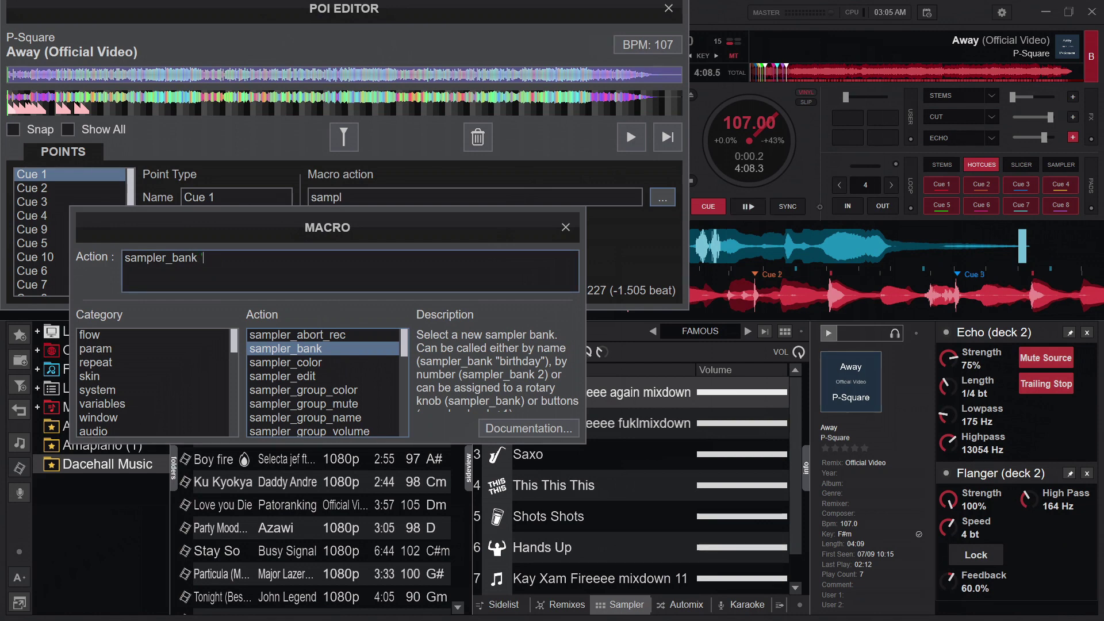
text('FAMOUS')
drag(525, 222, 519, 126)
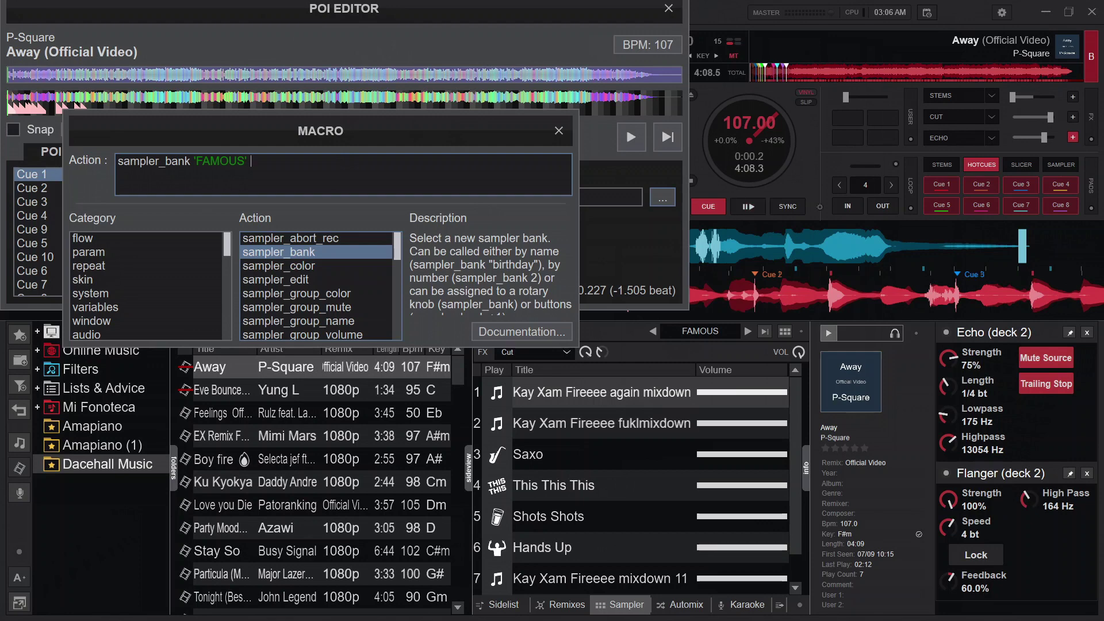
key(ctrl+v)
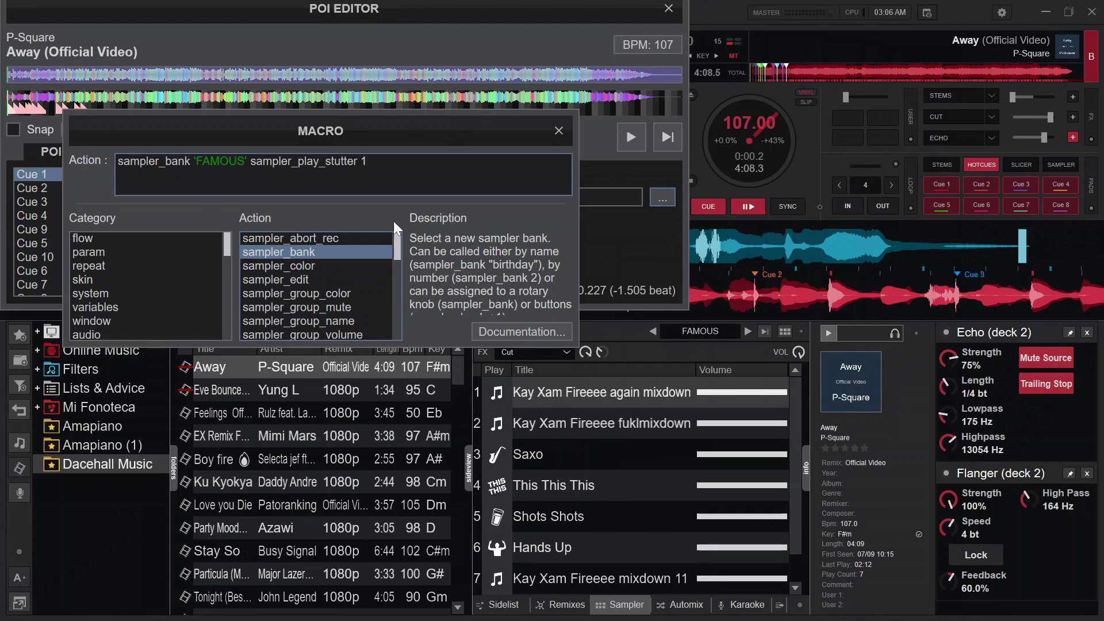
- Open the Sample Editor for the first FAMOUS sample, Kay Xam Fireeee again mixdown, to check its name, and close it
right_click(549, 398)
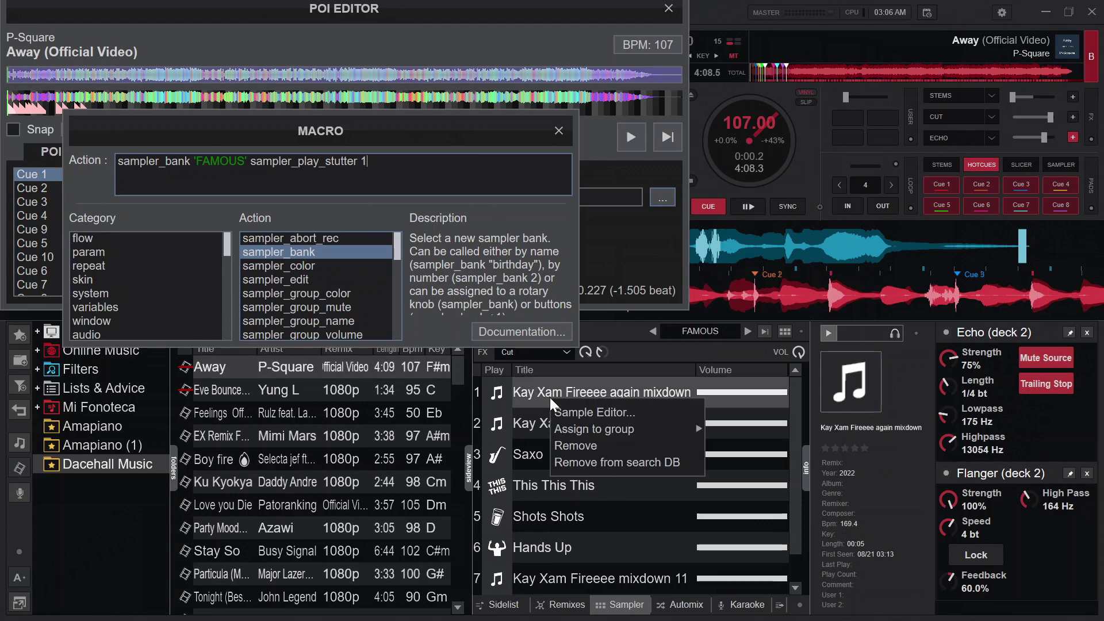
click(577, 412)
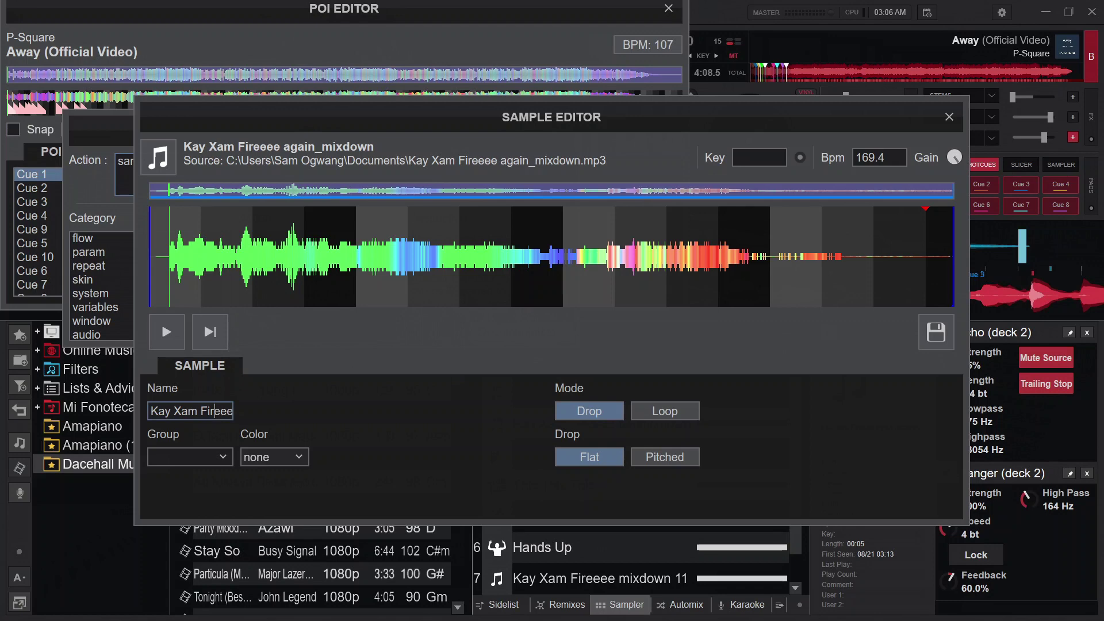
click(949, 117)
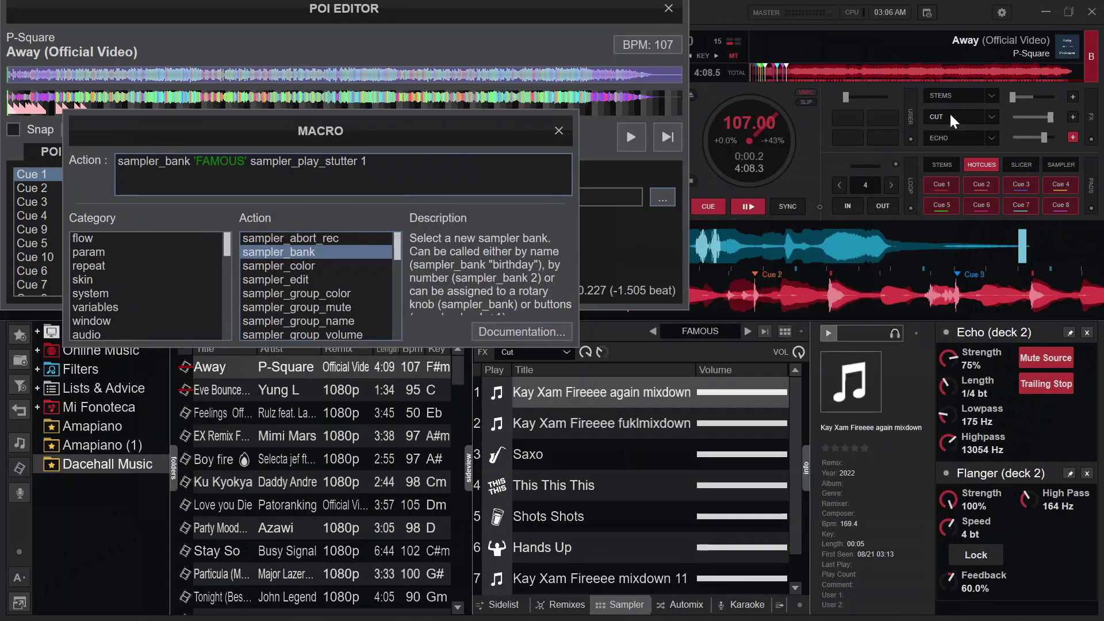
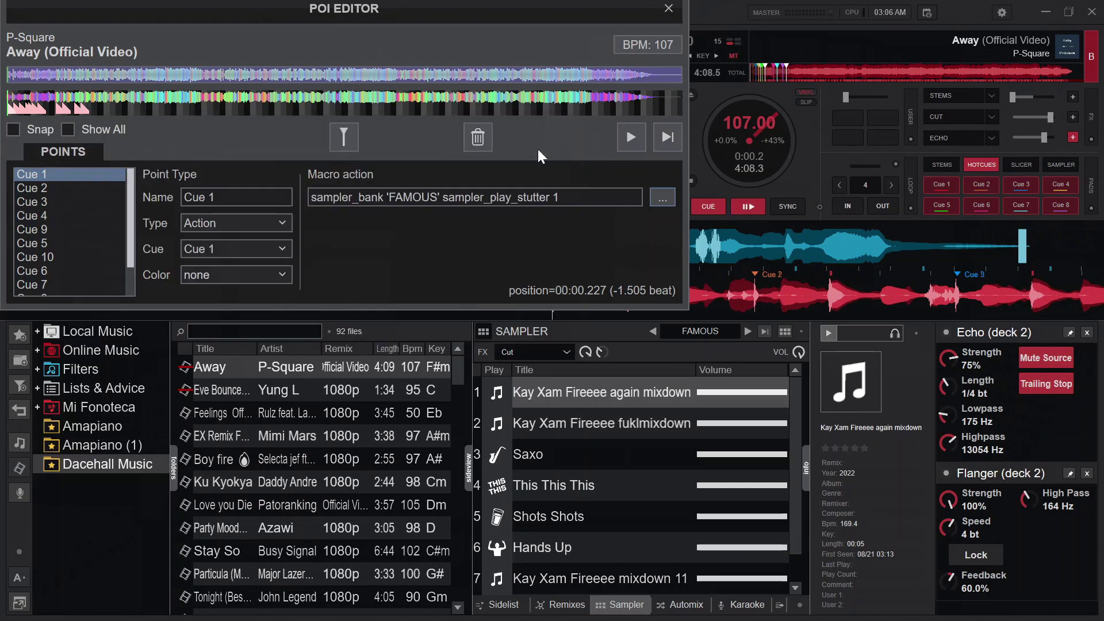
- Move the POI Editor fully into view and examine Cue 2's macro action in the Macro window
drag(604, 4, 624, 29)
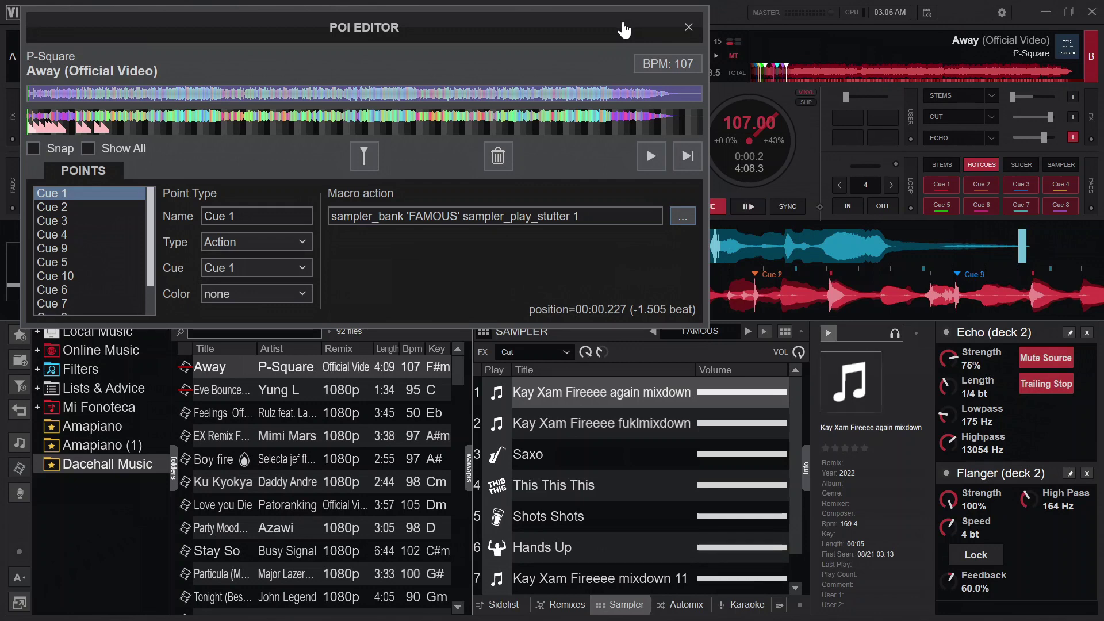
click(75, 206)
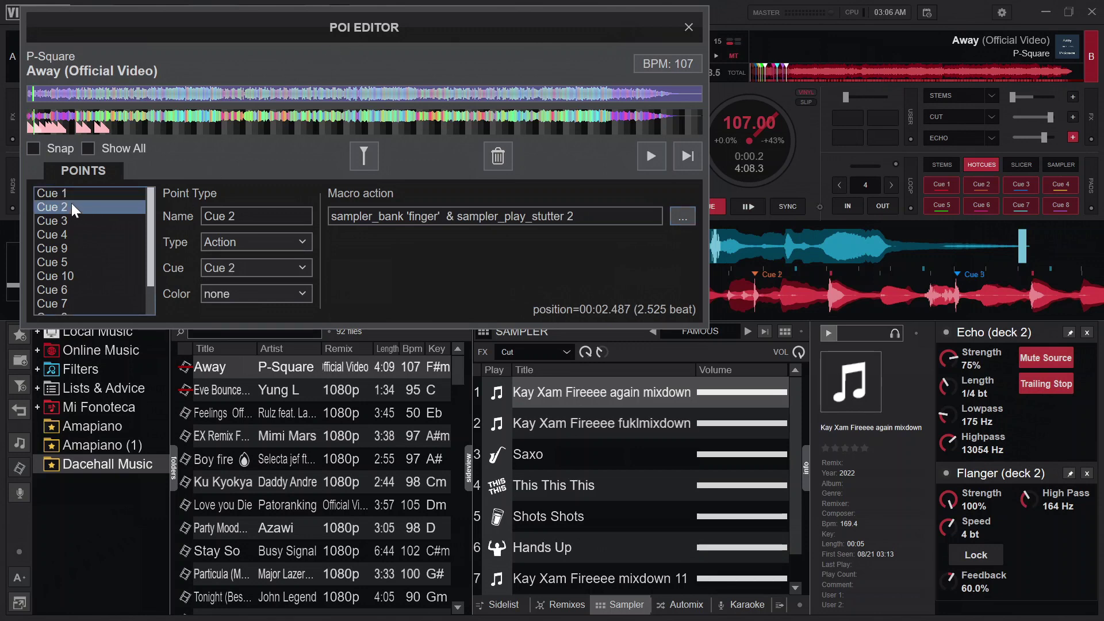
click(682, 217)
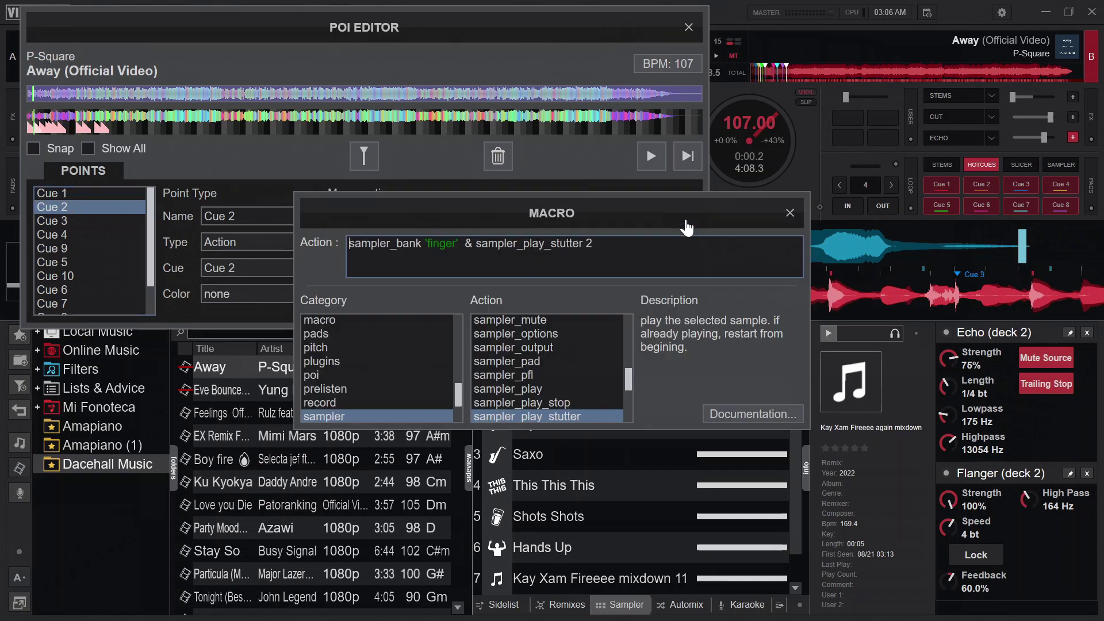
drag(557, 217, 471, 132)
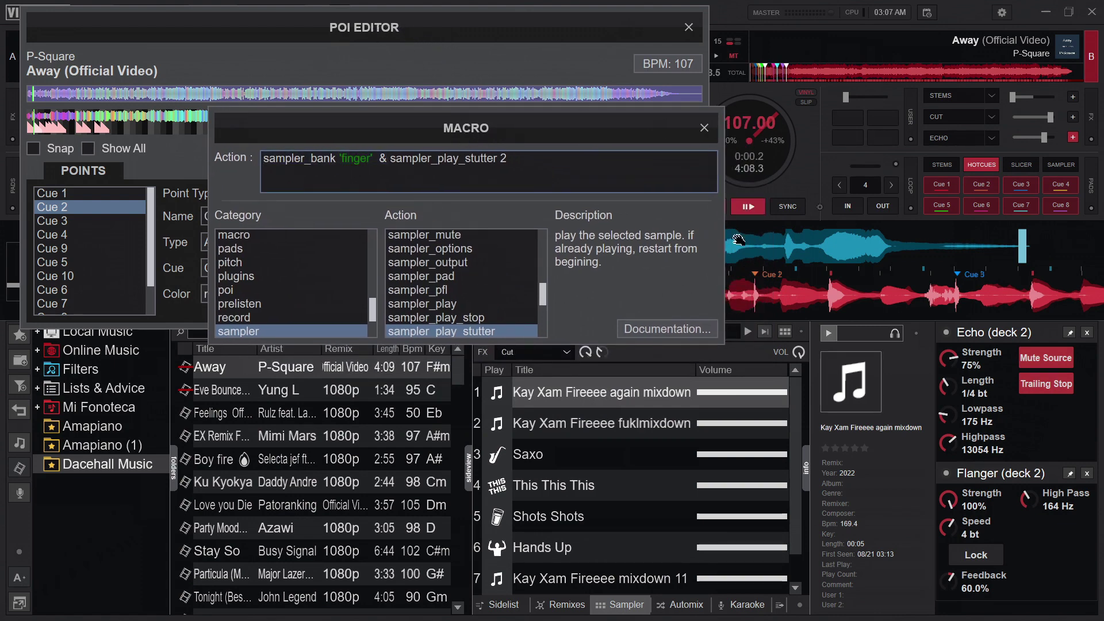
drag(695, 127, 572, 30)
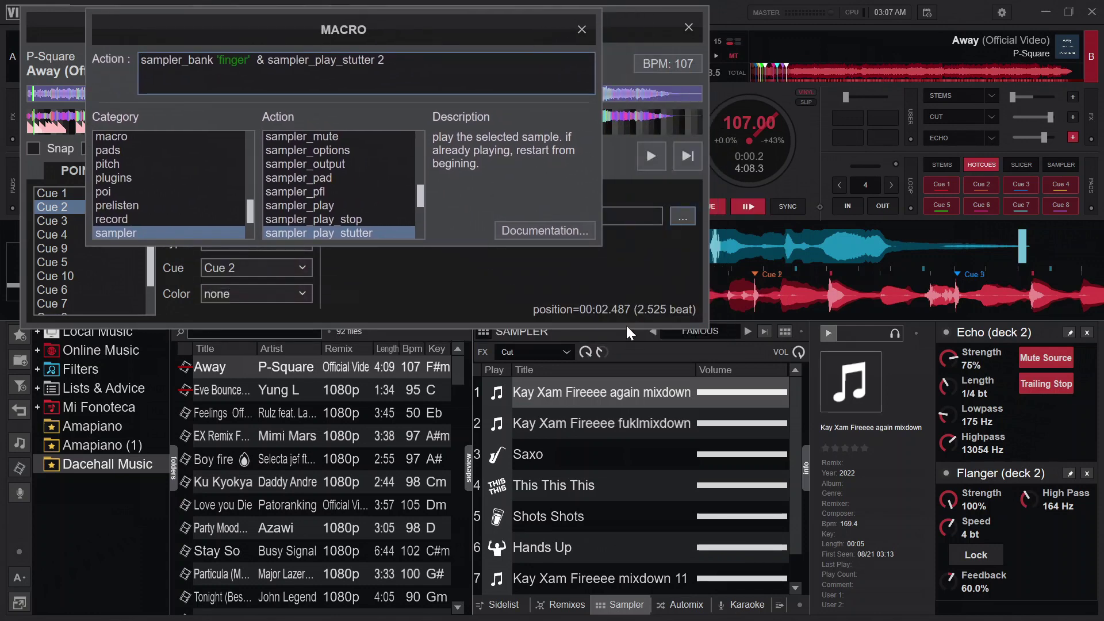
click(583, 28)
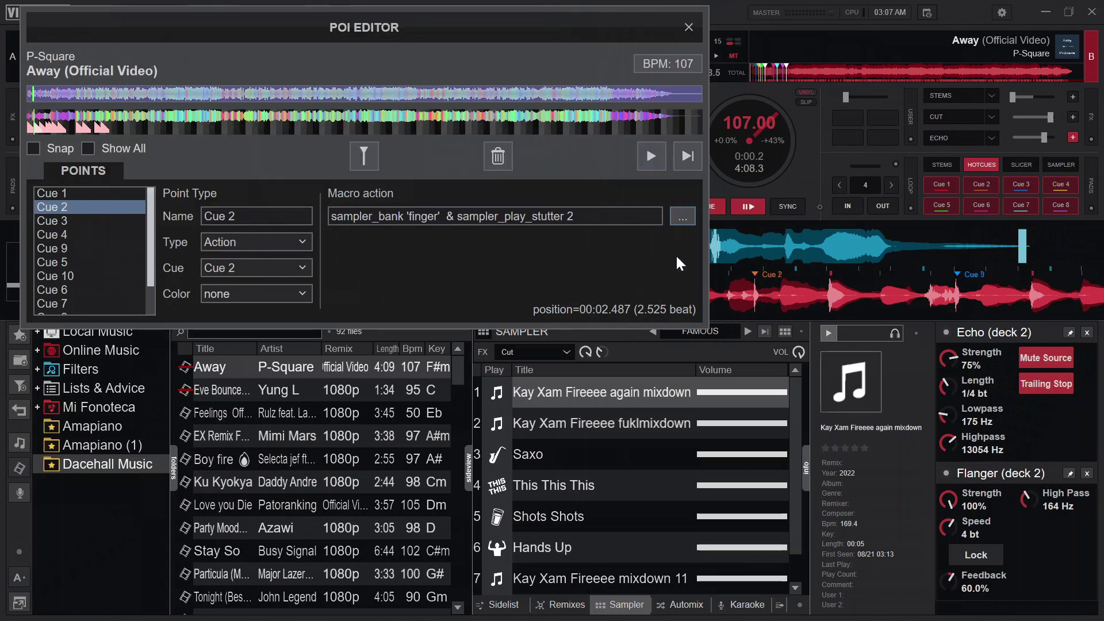
- Shrink the POI Editor in height and width, and reopen Cue 2's action in the Macro window
drag(656, 327, 621, 321)
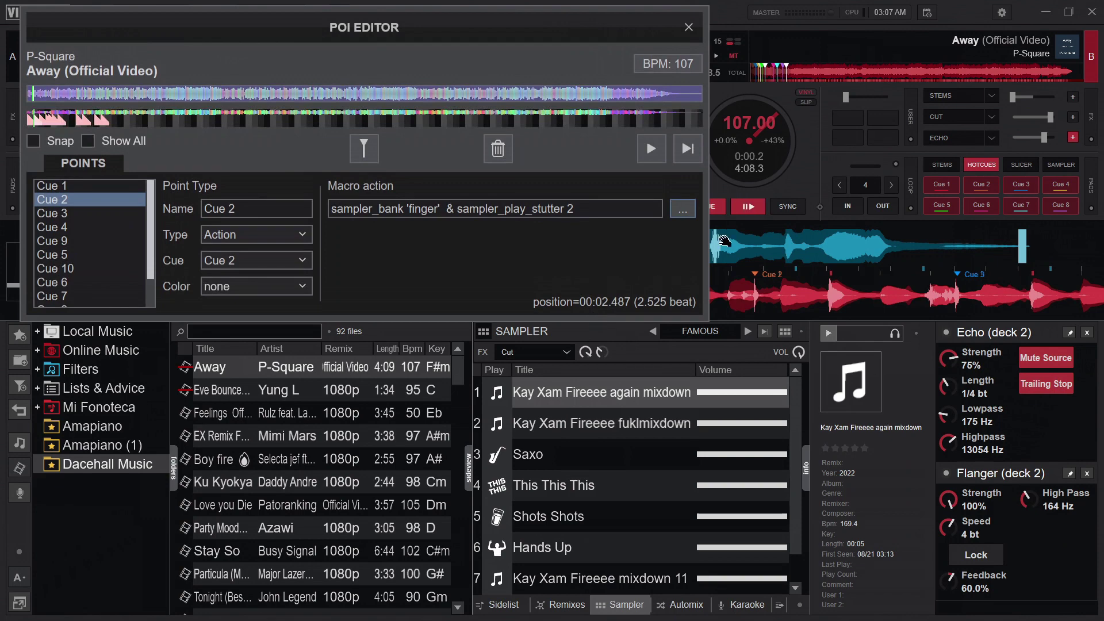
drag(709, 249, 663, 248)
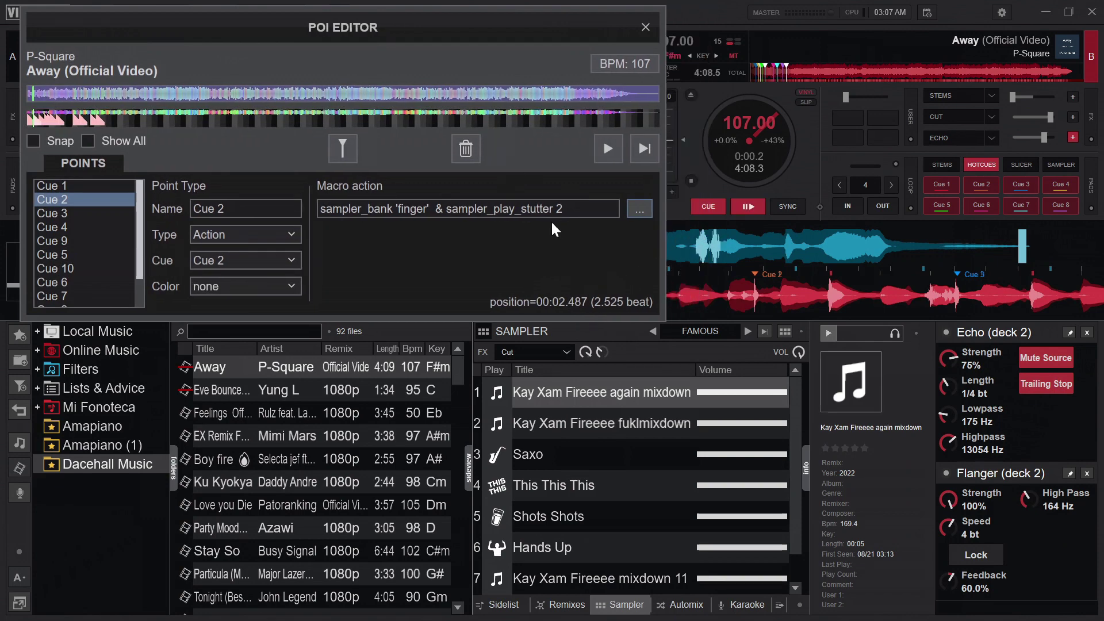
click(639, 208)
drag(629, 215, 373, 218)
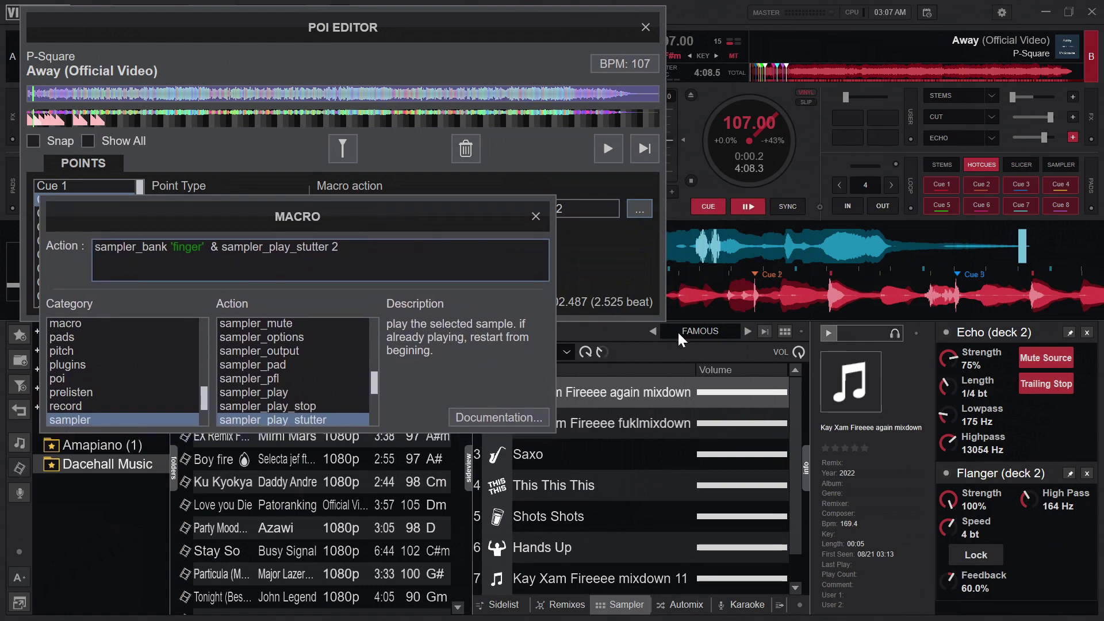
- Switch the sampler to the Finger bank, play its second sample, DJ PUFFY AIR HORN 2, and close the Macro window
click(746, 331)
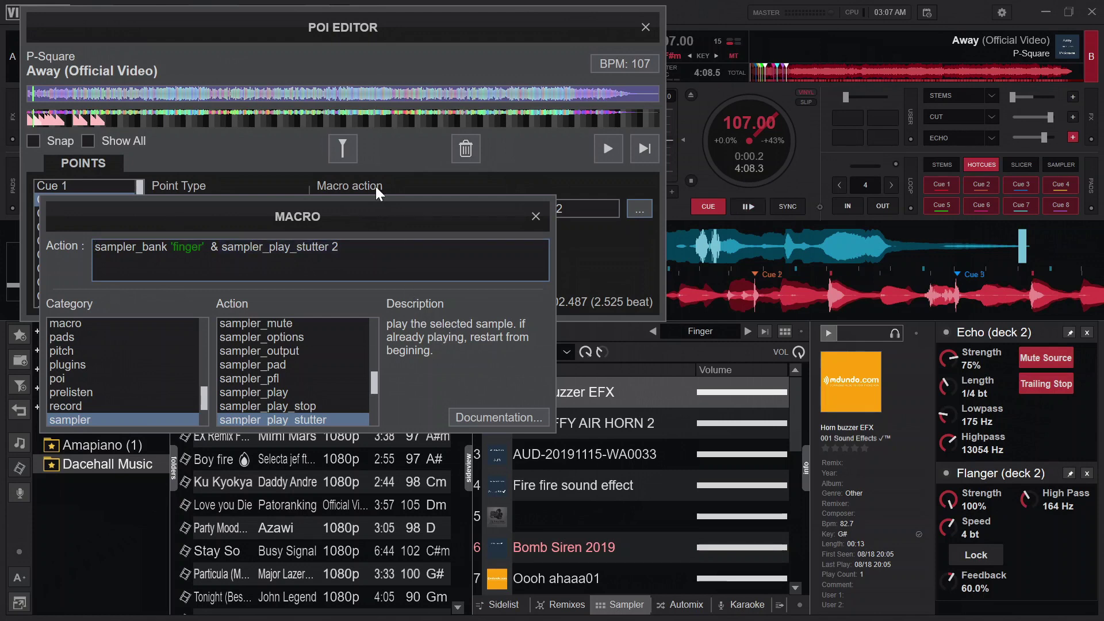
drag(369, 219, 371, 104)
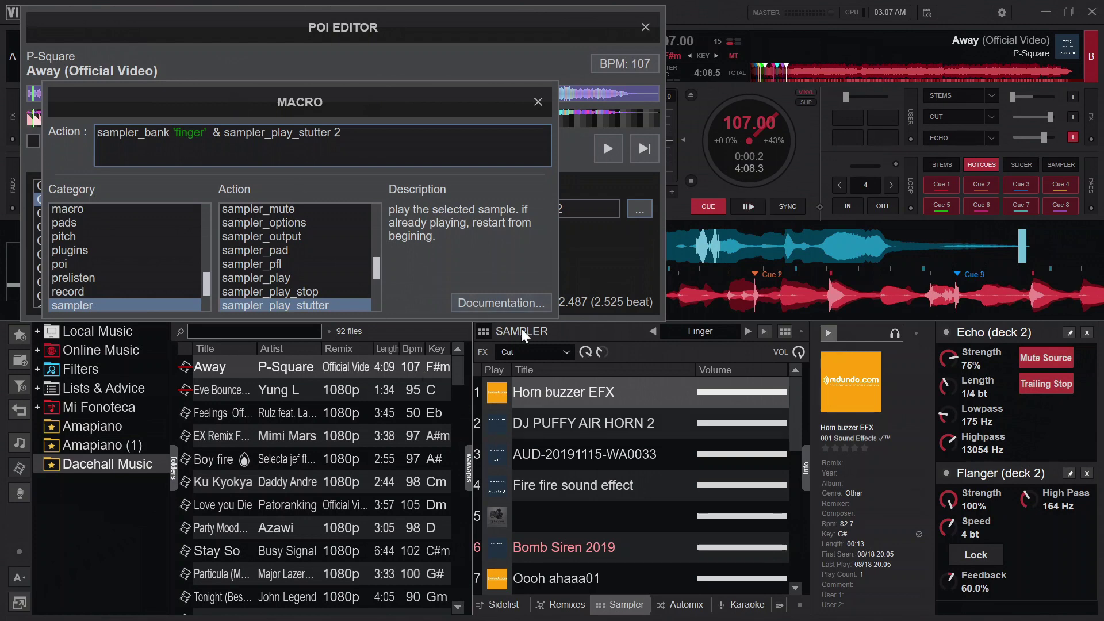
click(492, 418)
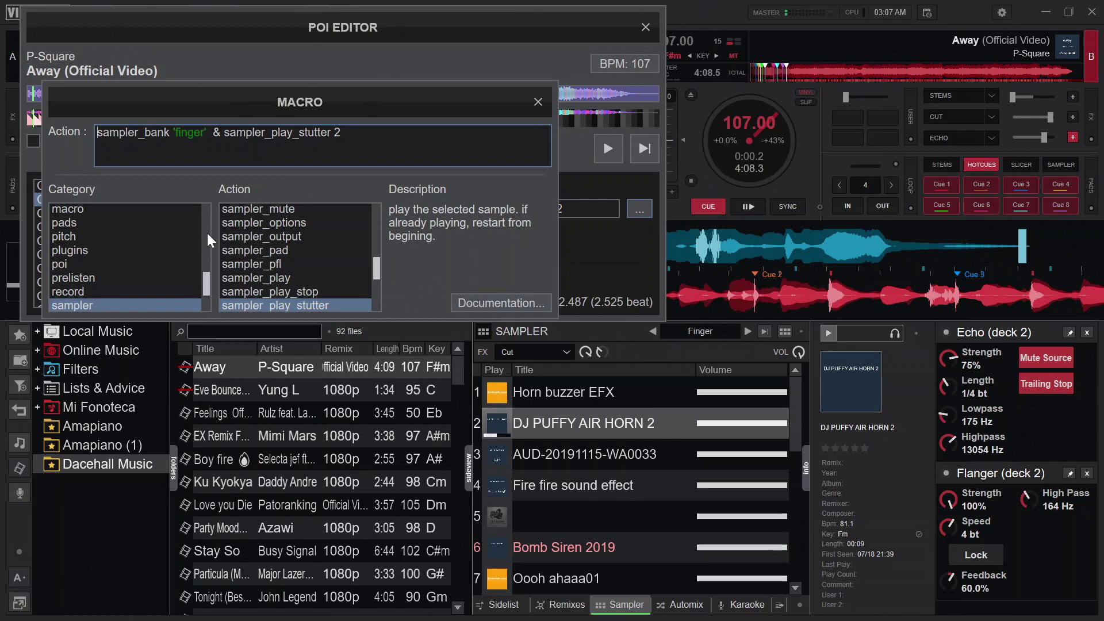
click(537, 109)
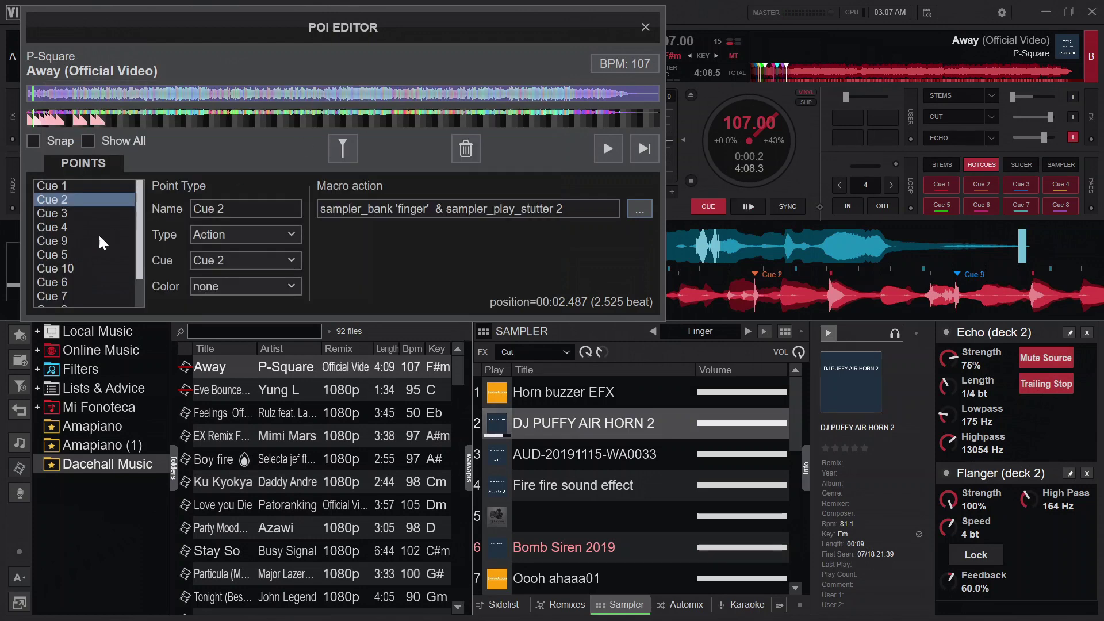
- Select Cue 3 in the points list and examine its macro action in the Macro window
click(65, 211)
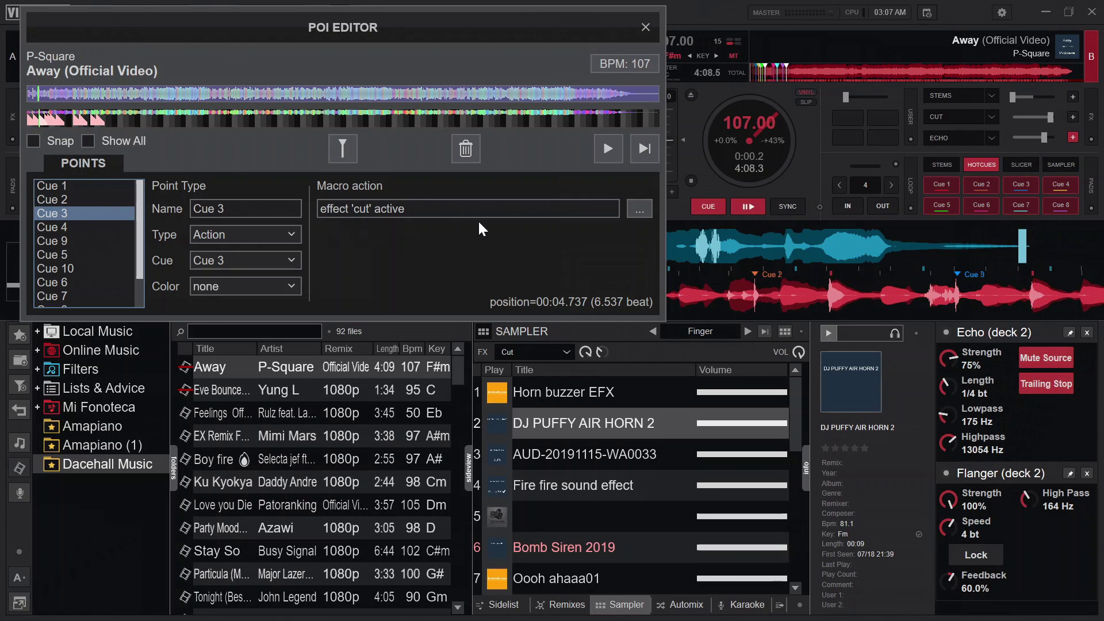
click(638, 209)
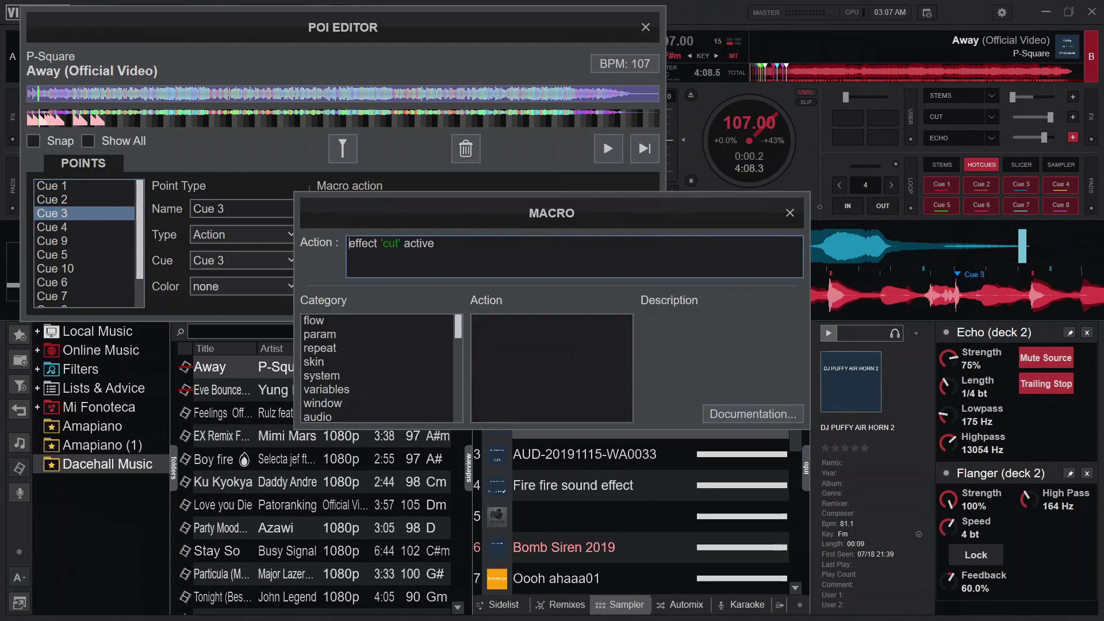
click(799, 223)
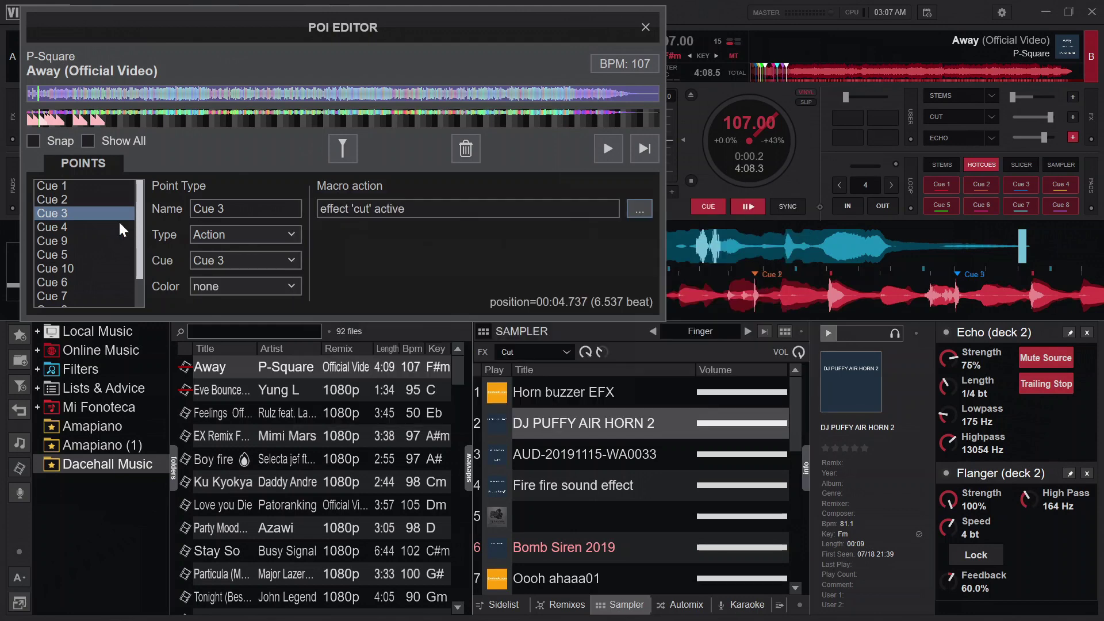
- Select Cue 4 and examine its chained effect actions in the Macro window, moving that window clear of the sampler
click(58, 227)
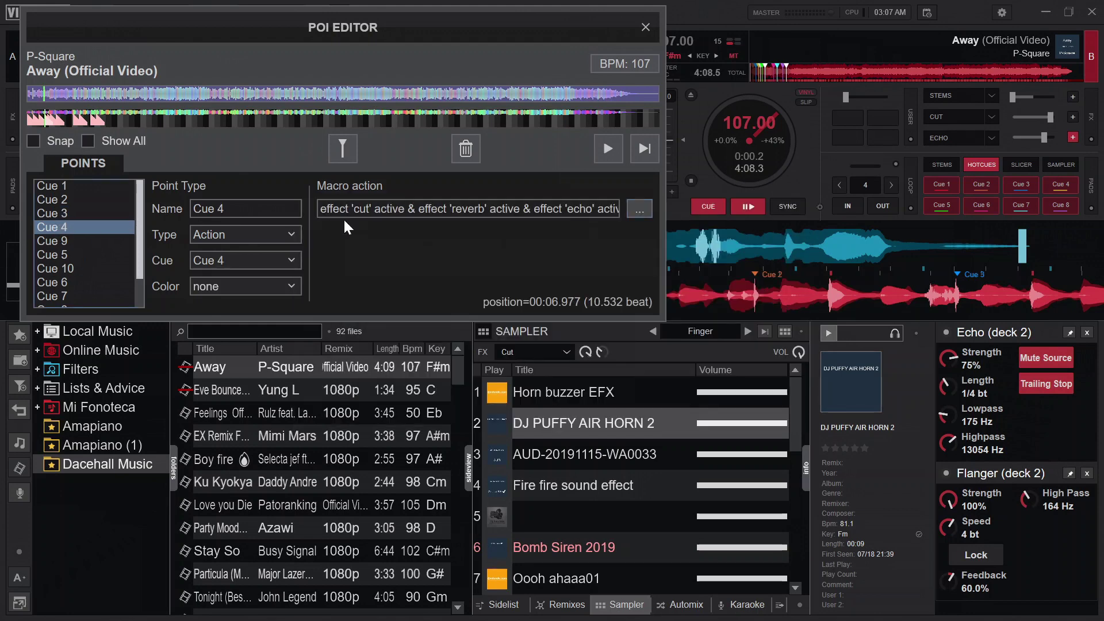
click(639, 209)
drag(605, 222, 381, 88)
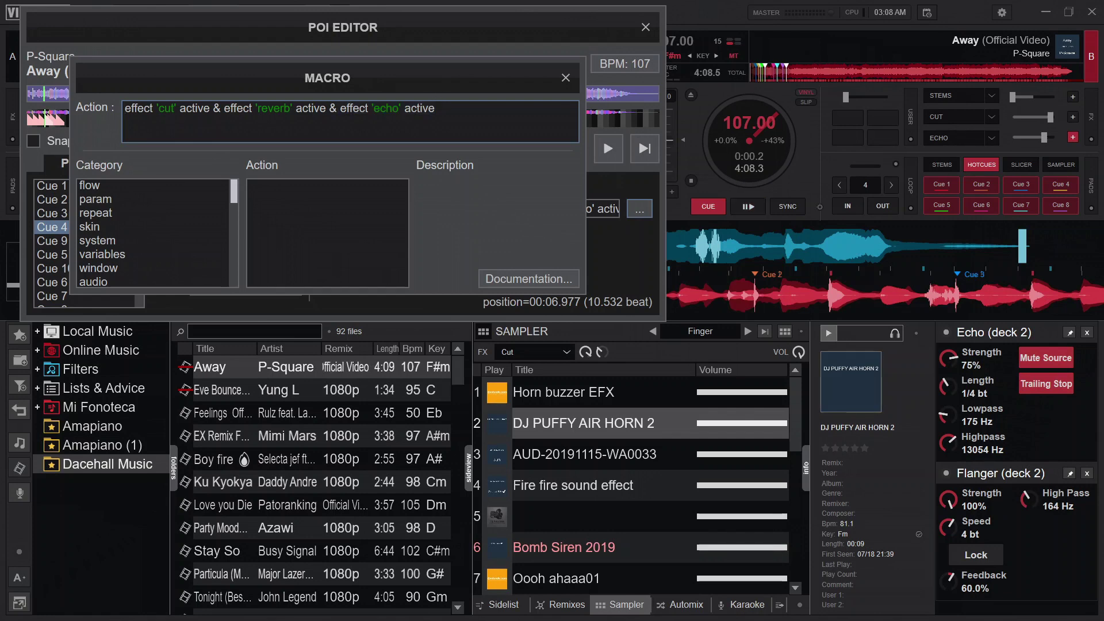
- Close Cue 4's Macro window, and examine Cue 9's sampler action in the Macro window, moving it clear of the sampler list
drag(411, 75, 413, 104)
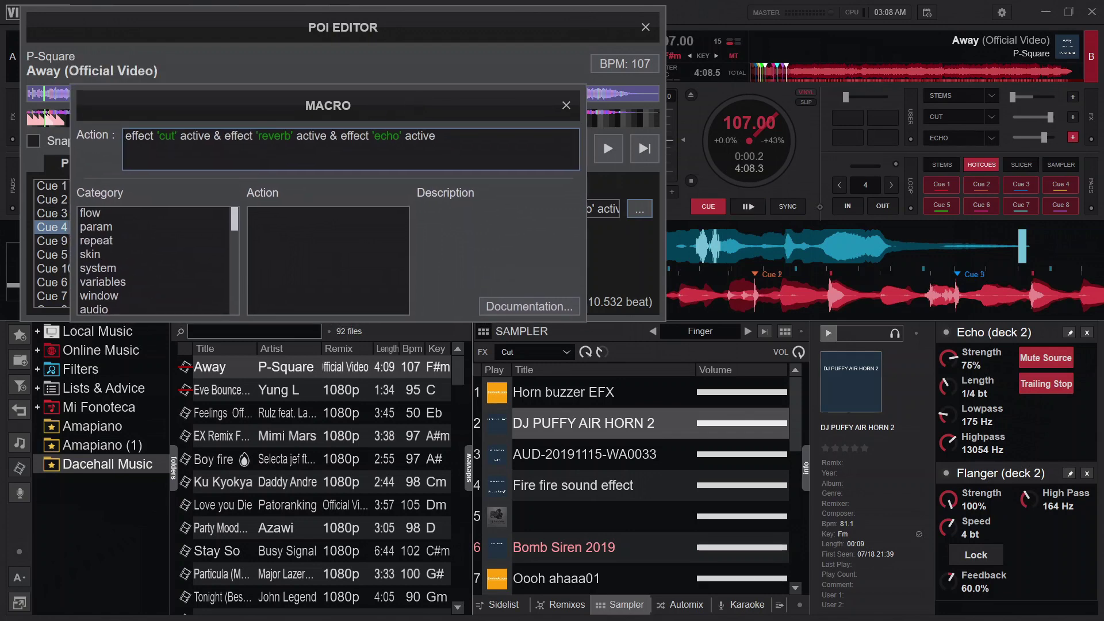
click(564, 106)
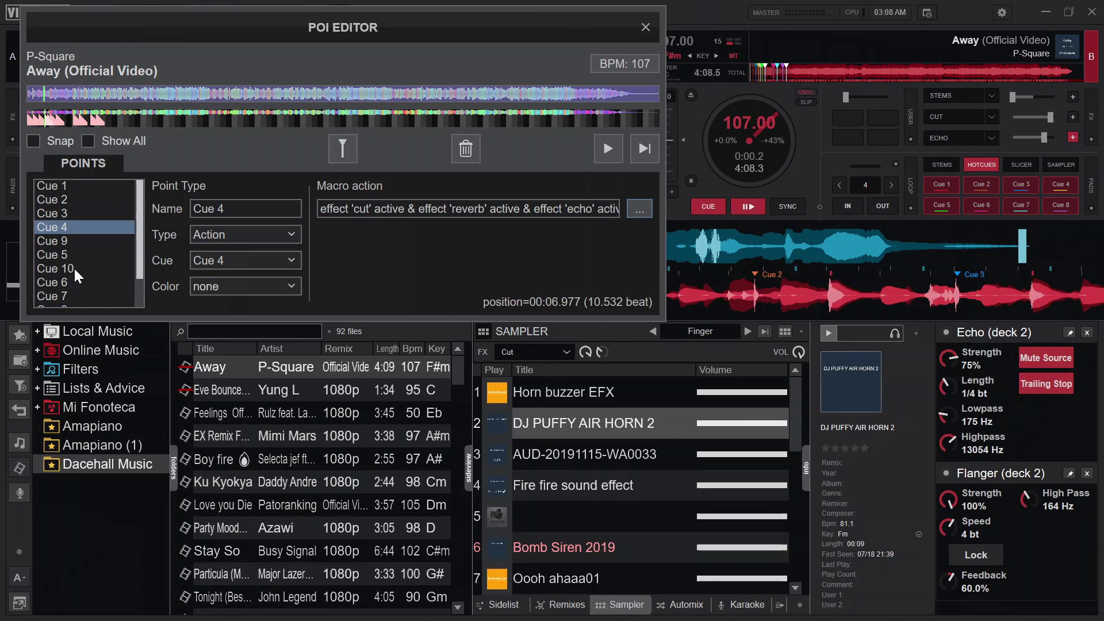
click(47, 242)
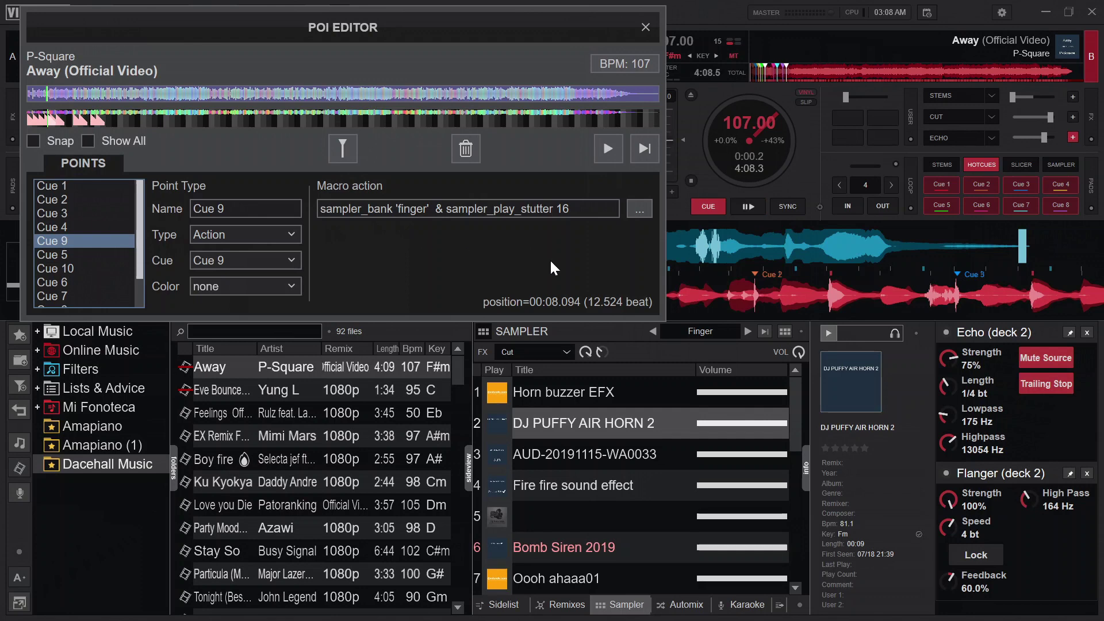
click(639, 208)
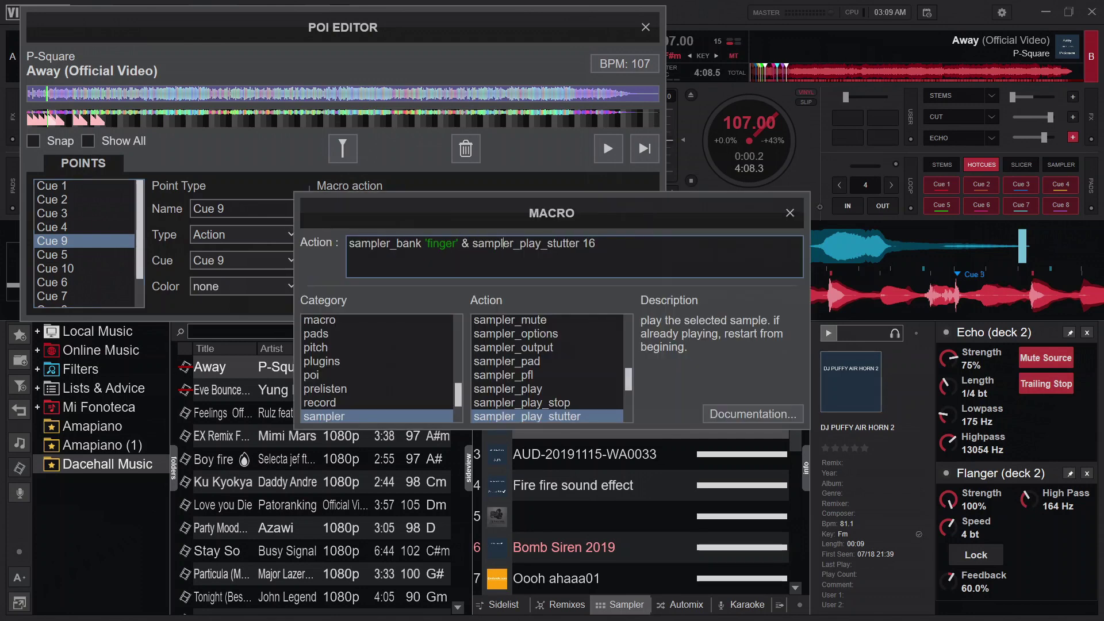
drag(800, 222, 529, 84)
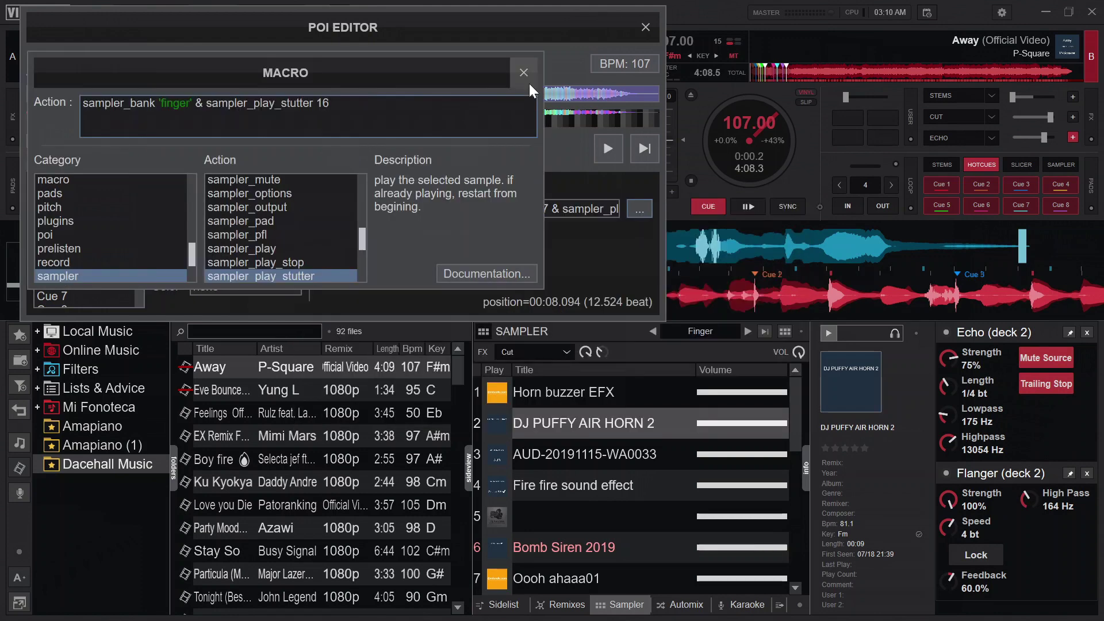
key(Escape)
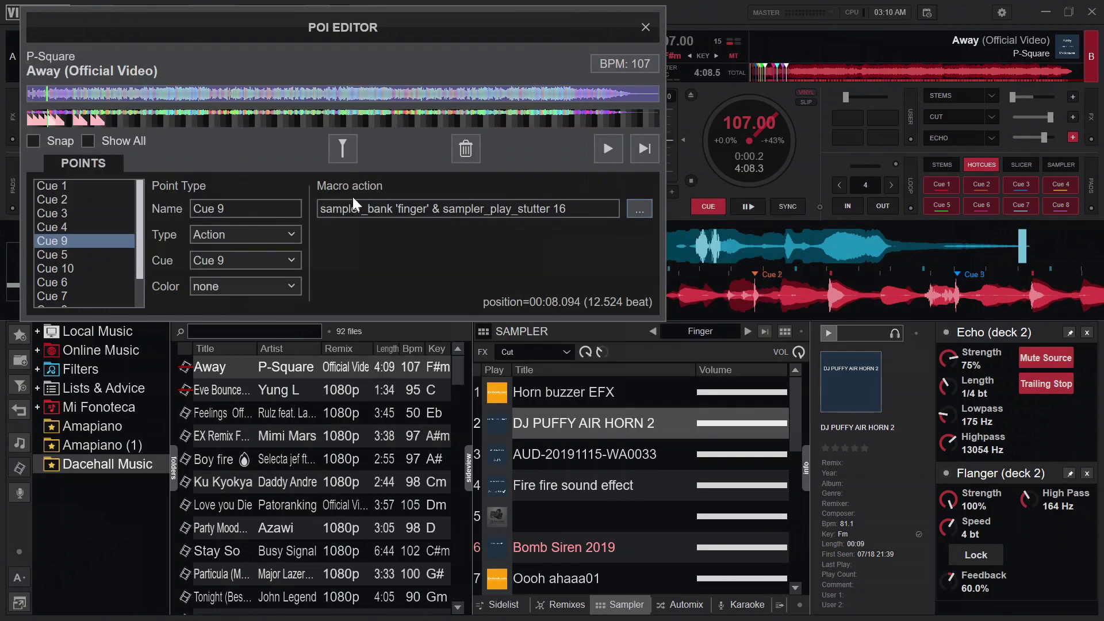
- Select Cue 5 and examine its effect action and description in the Macro window, moving it clear of the sampler
click(85, 254)
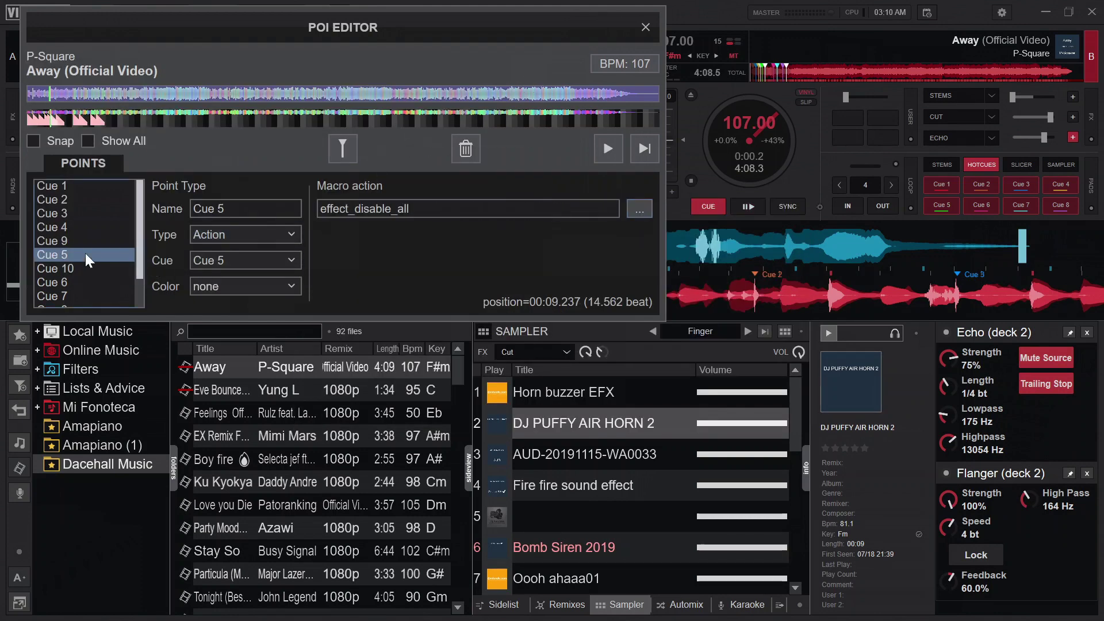
click(635, 208)
drag(636, 211, 424, 128)
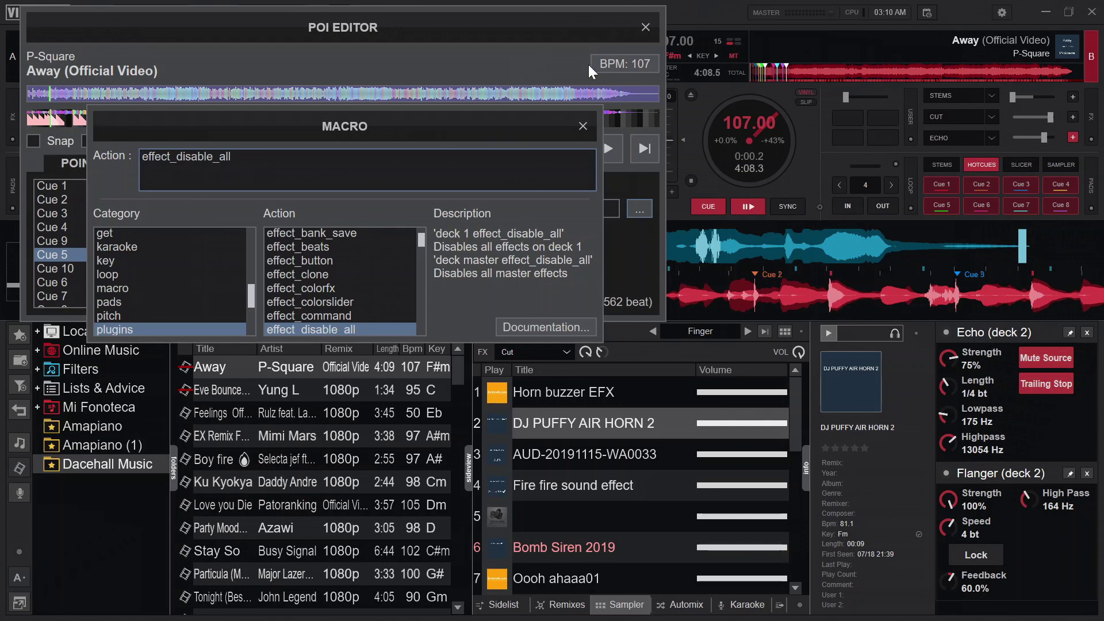
click(583, 118)
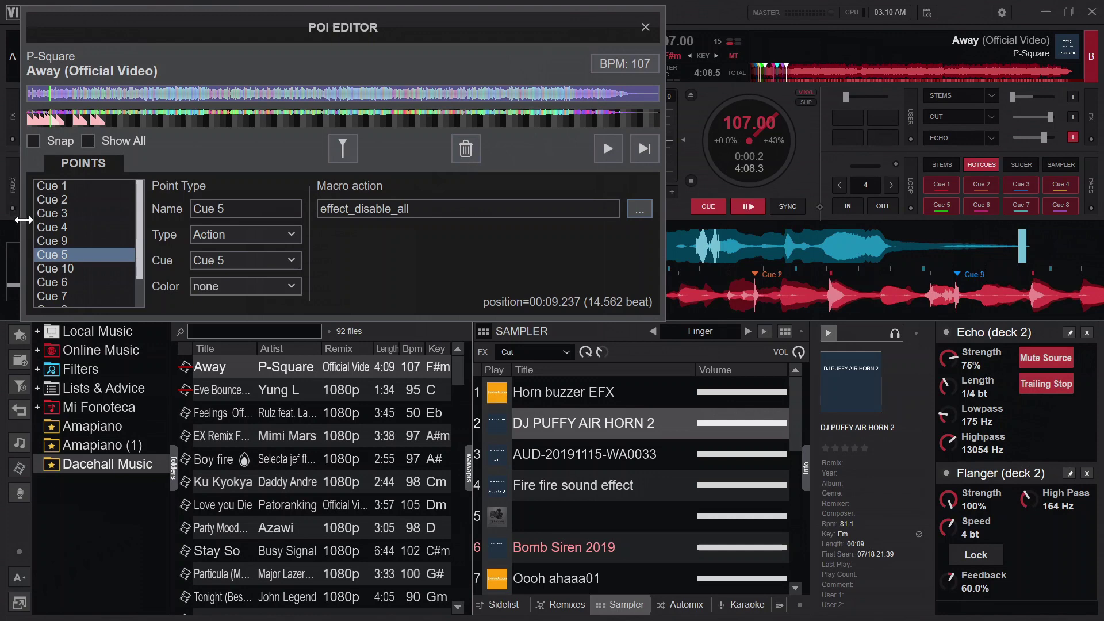
- Select Cue 10 and examine the stems and flanger parts of its macro action by highlighting each in the Macro window
click(52, 268)
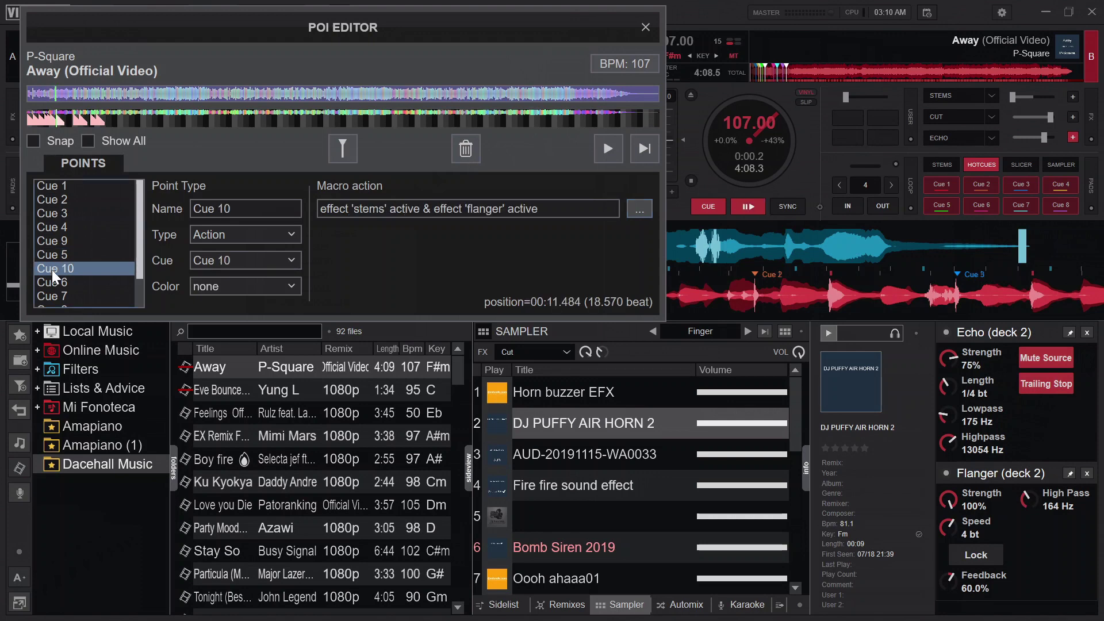
click(639, 208)
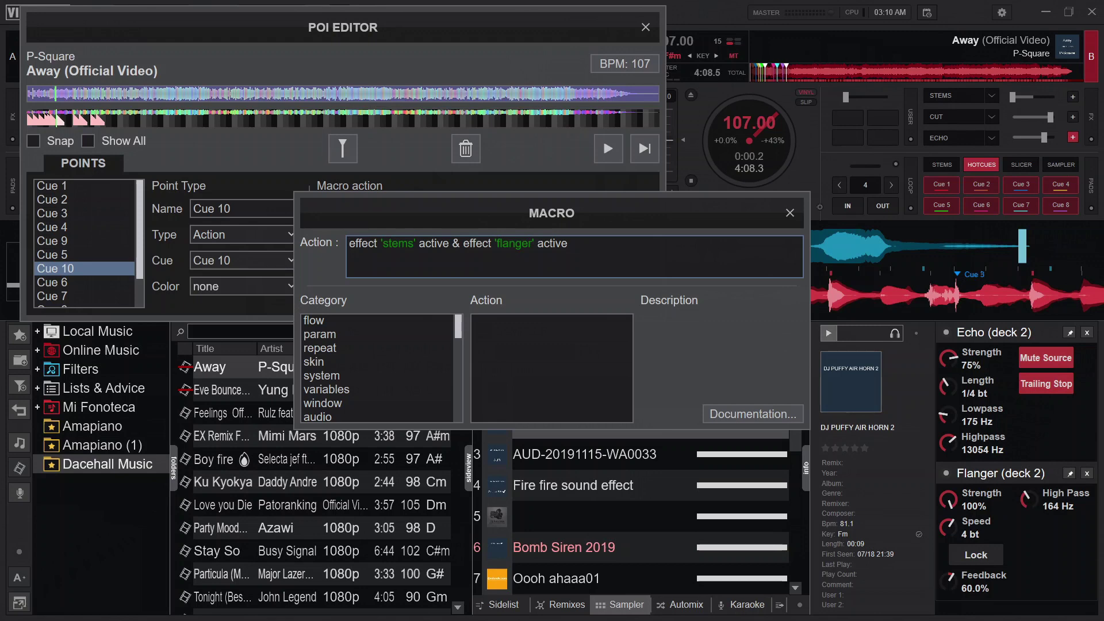
key(ctrl+shift+Right)
key(ctrl+shift+Right)
key(ctrl+shift+Right)
key(ctrl+shift+Right)
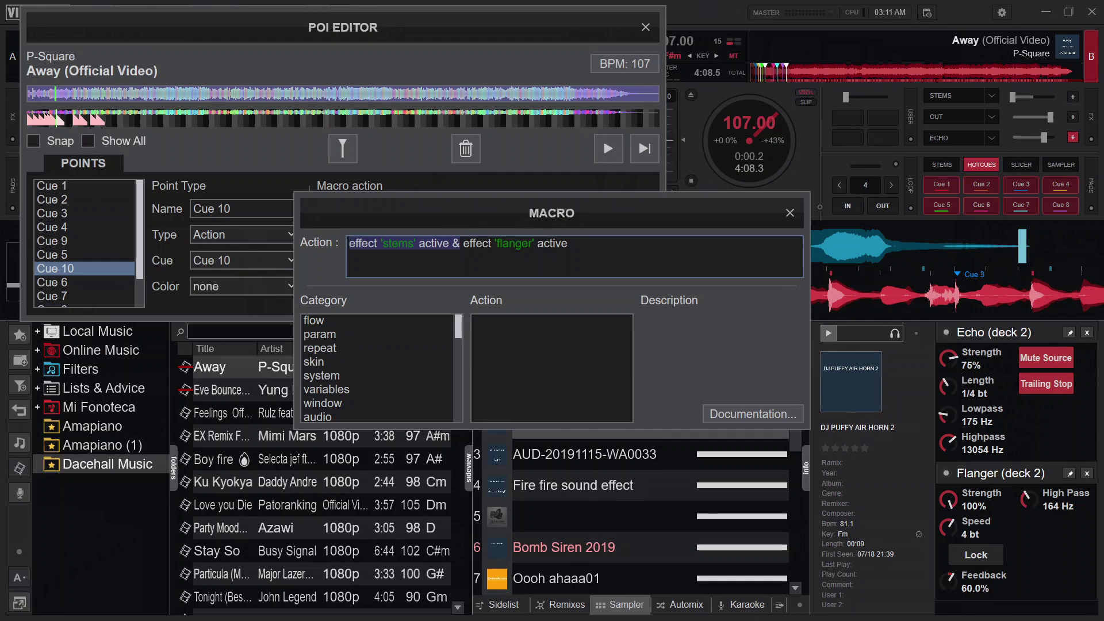
click(515, 244)
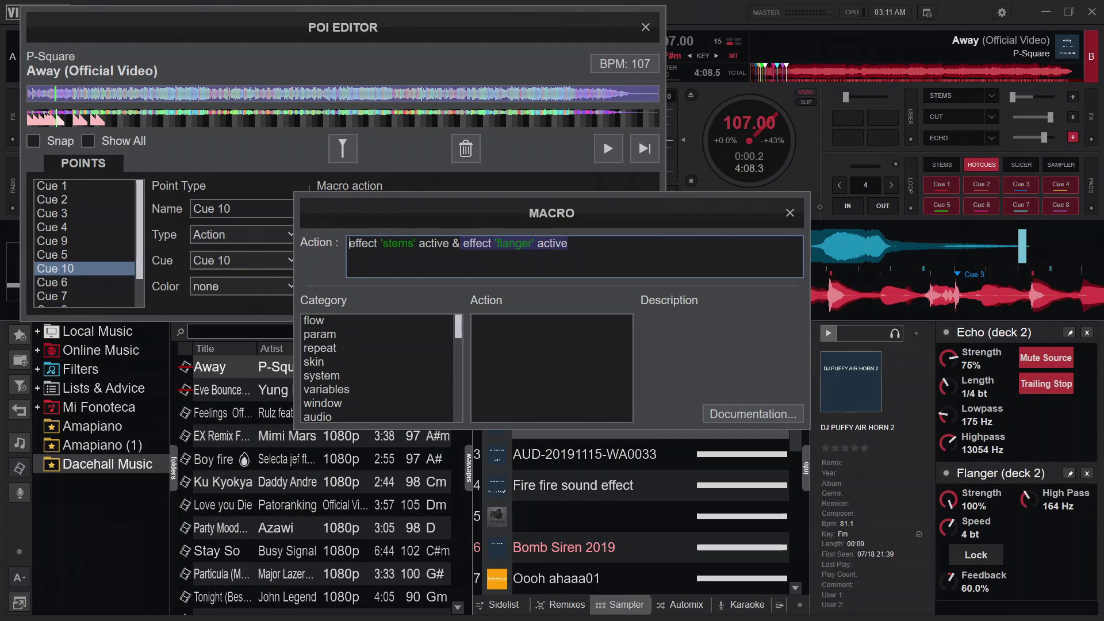
key(Right)
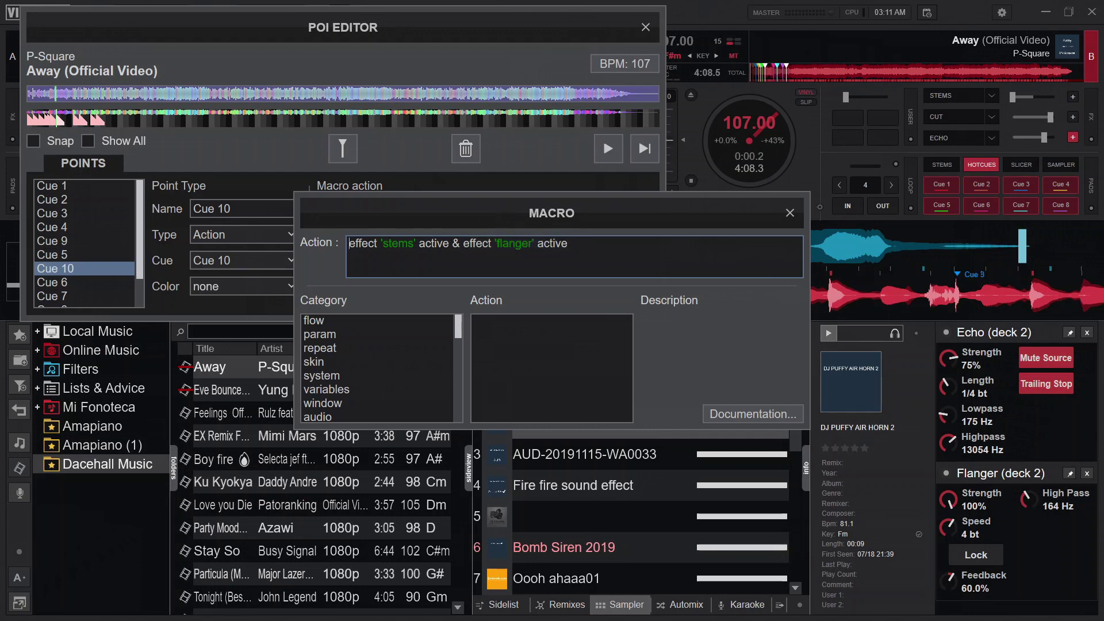
click(803, 202)
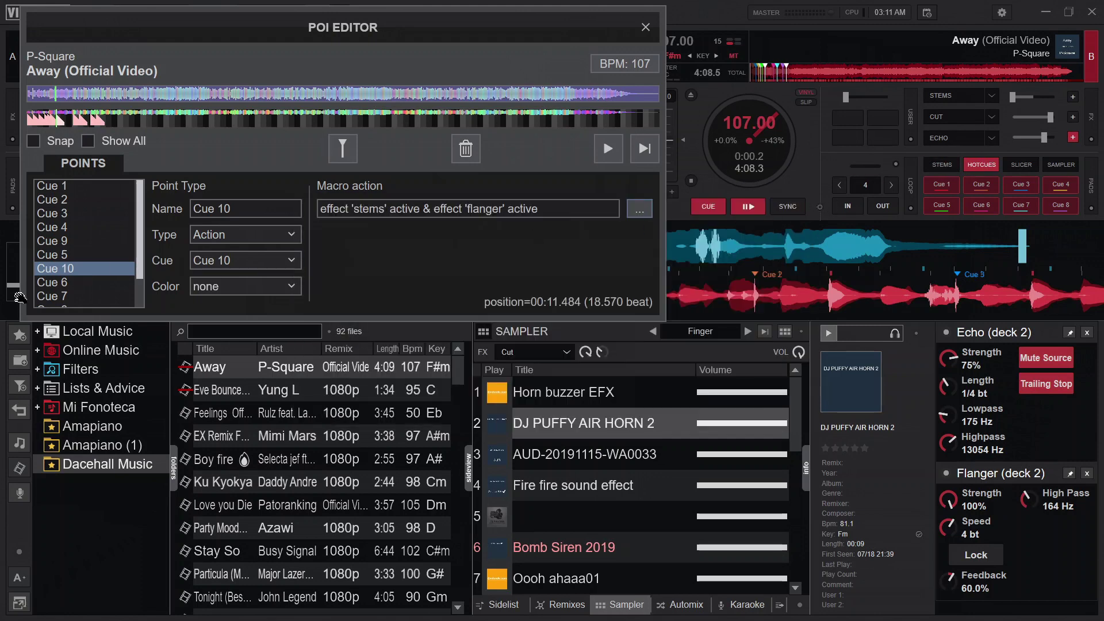
- Select Cue 6 and examine its combined sampler, flanger and scratch DNA action in the Macro window
click(53, 283)
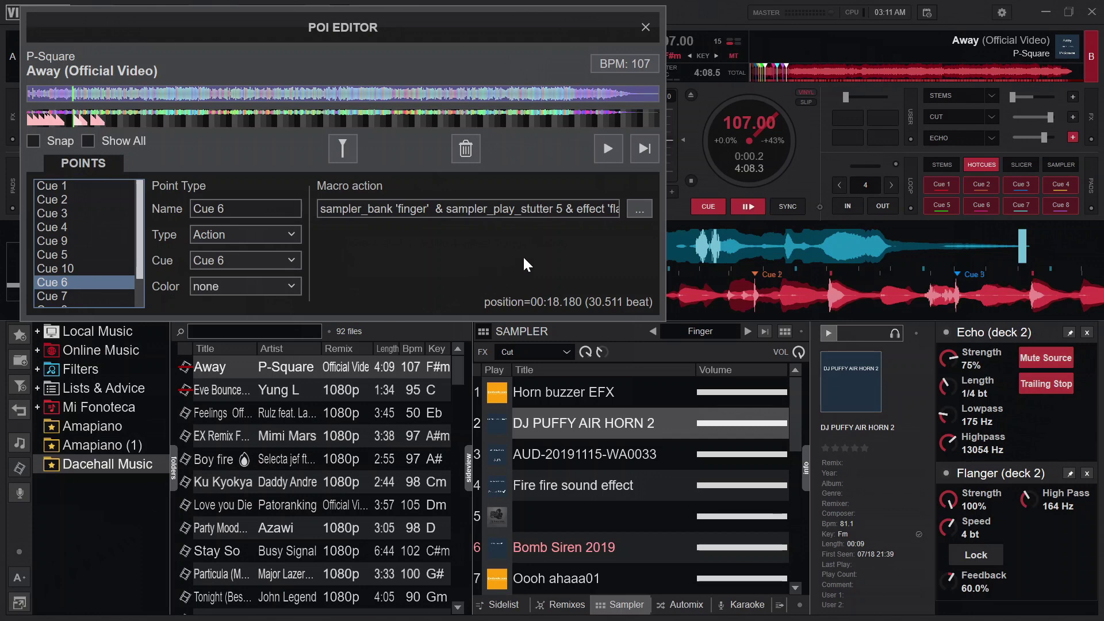
click(639, 210)
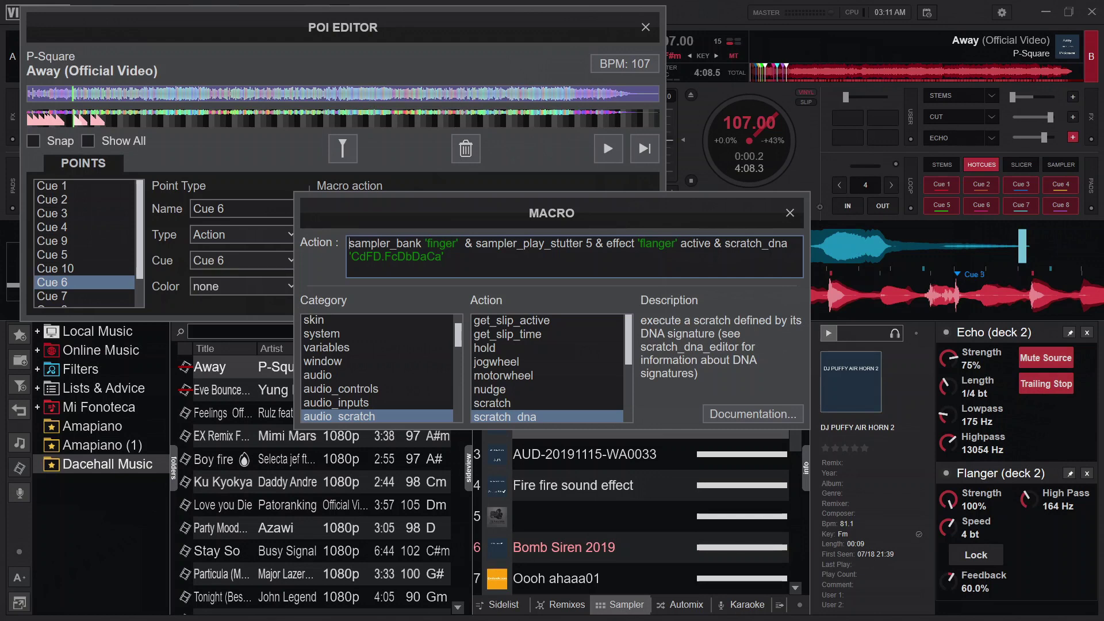
click(791, 213)
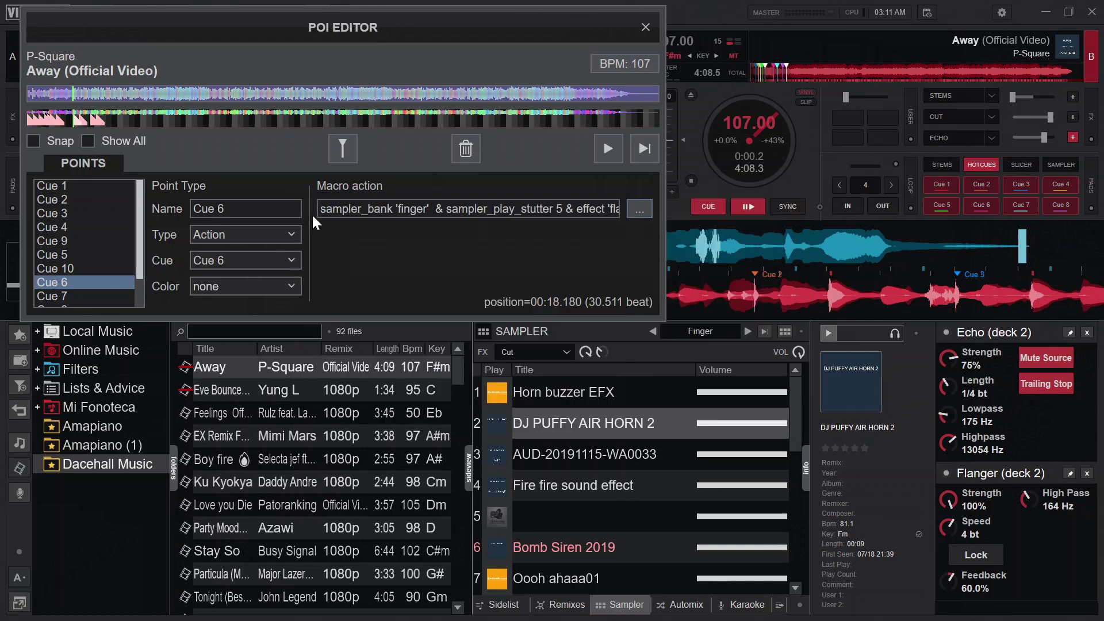
- Select Cue 7 and examine its sampler bank and sample playback action in the Macro window
scroll(98, 246, down, 1)
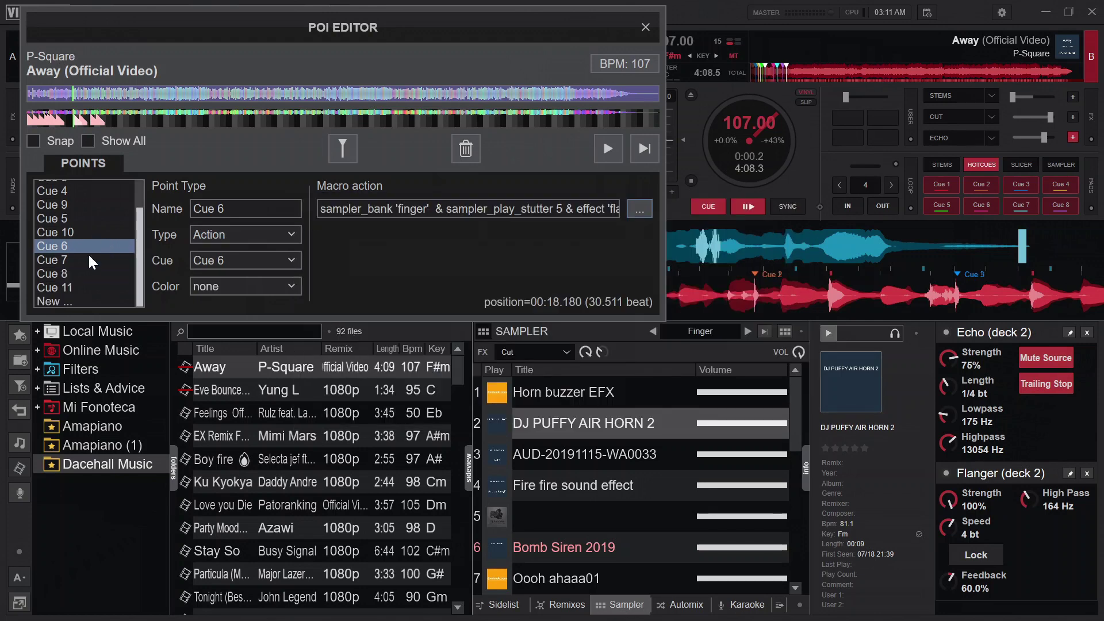
click(67, 261)
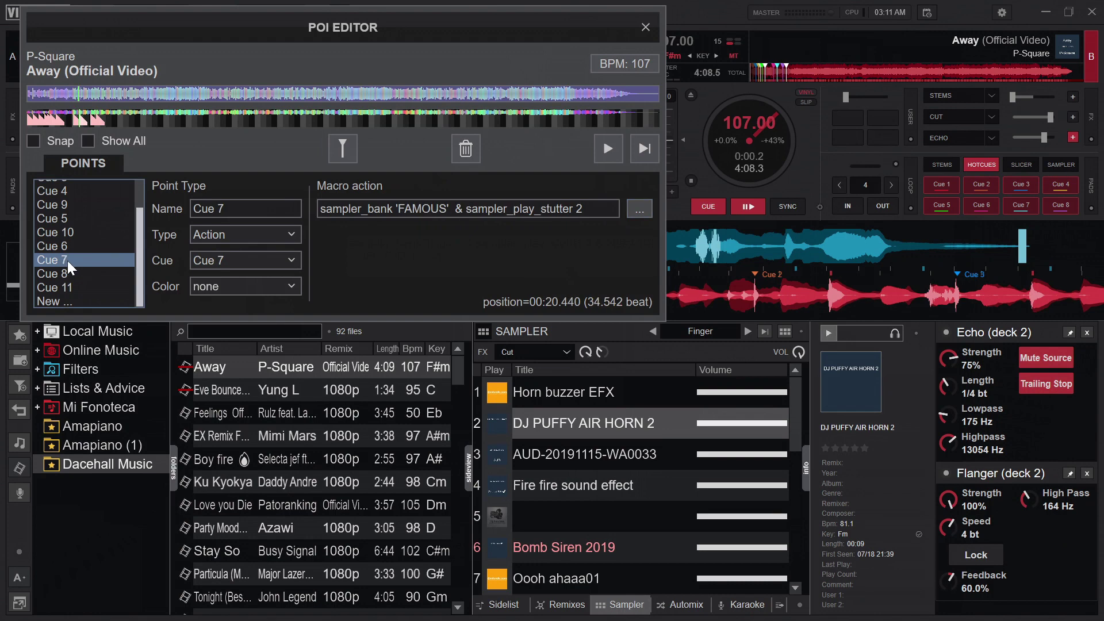
click(638, 209)
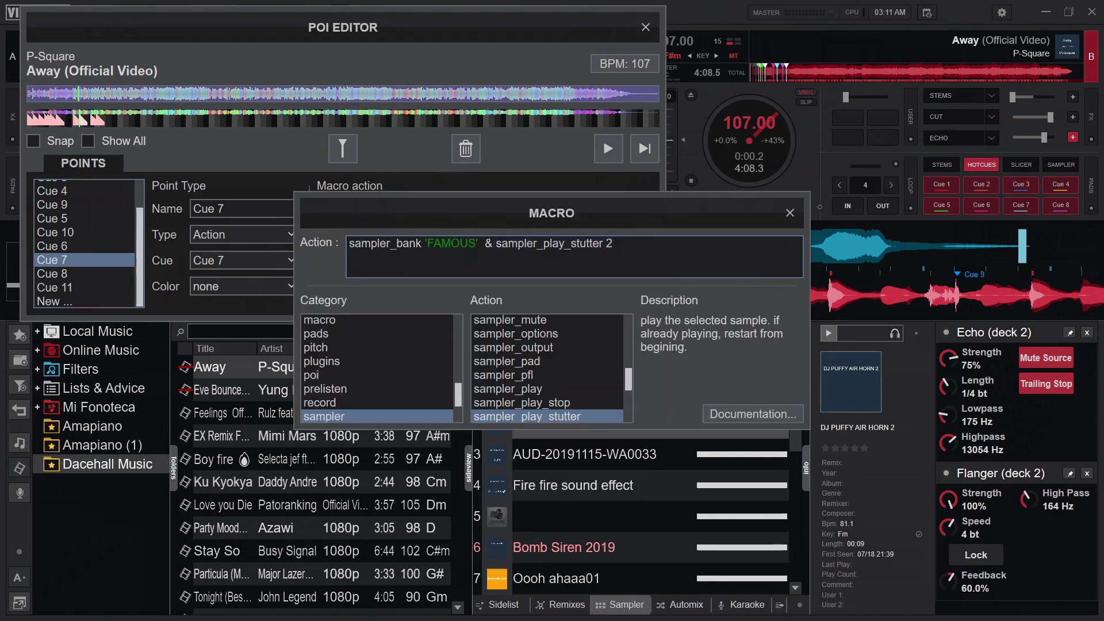
click(783, 213)
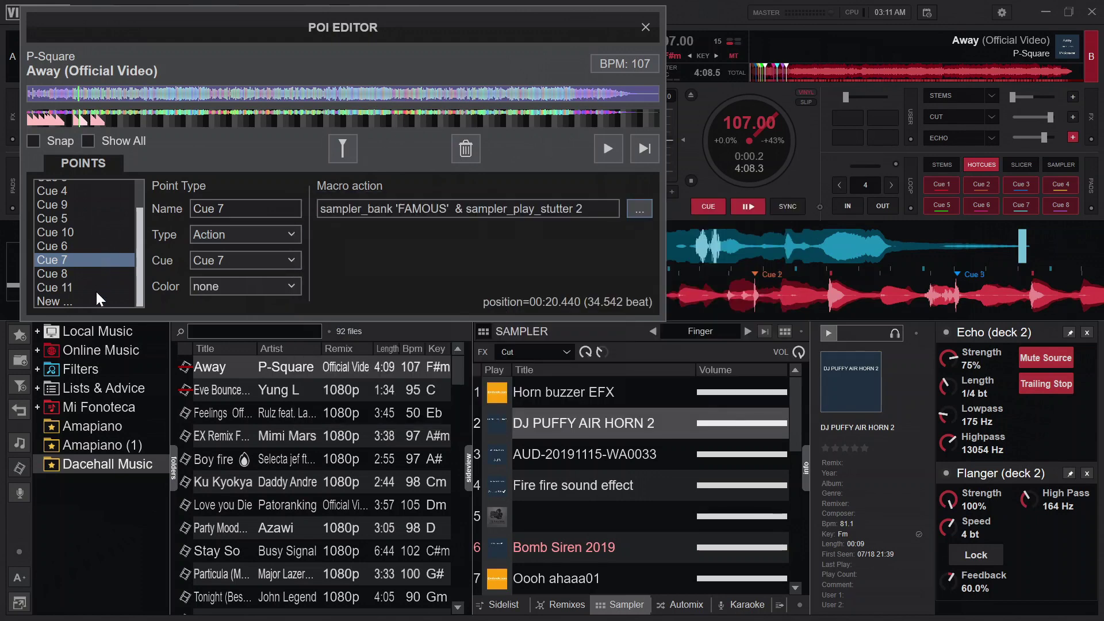
- Examine Cue 8's sampler and effect action in the Macro window, and select Cue 11 in the points list
click(100, 273)
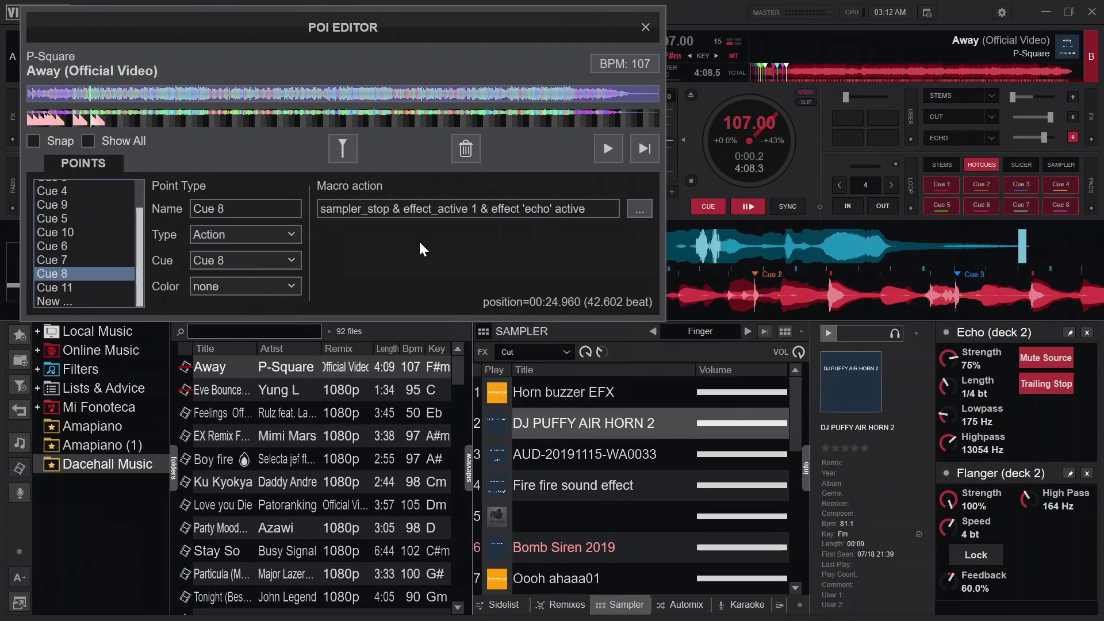
click(633, 209)
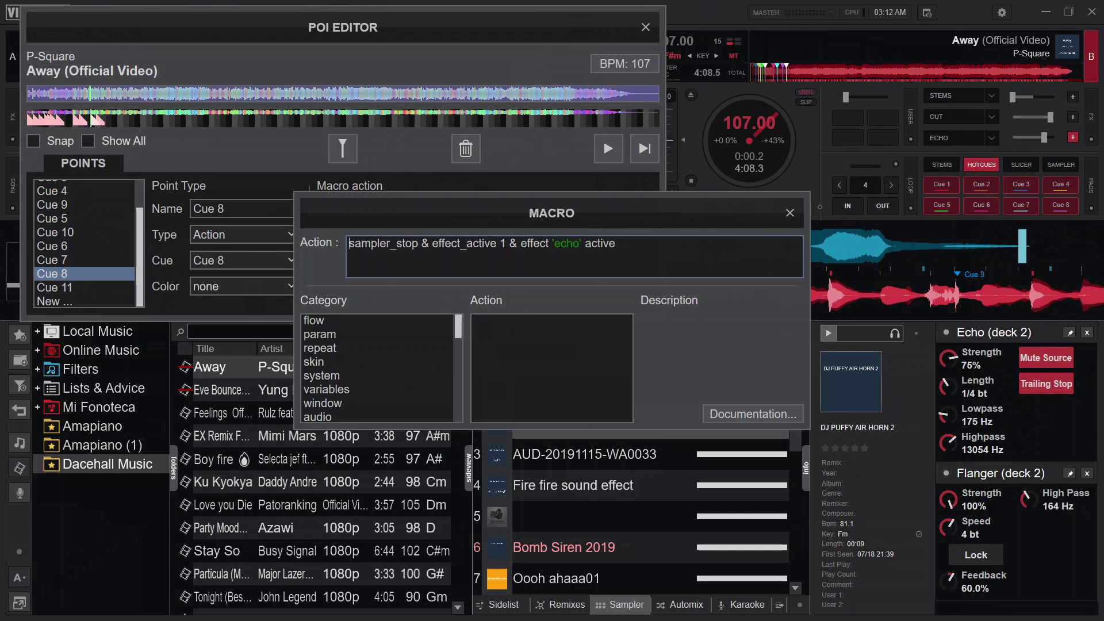
click(799, 219)
click(65, 287)
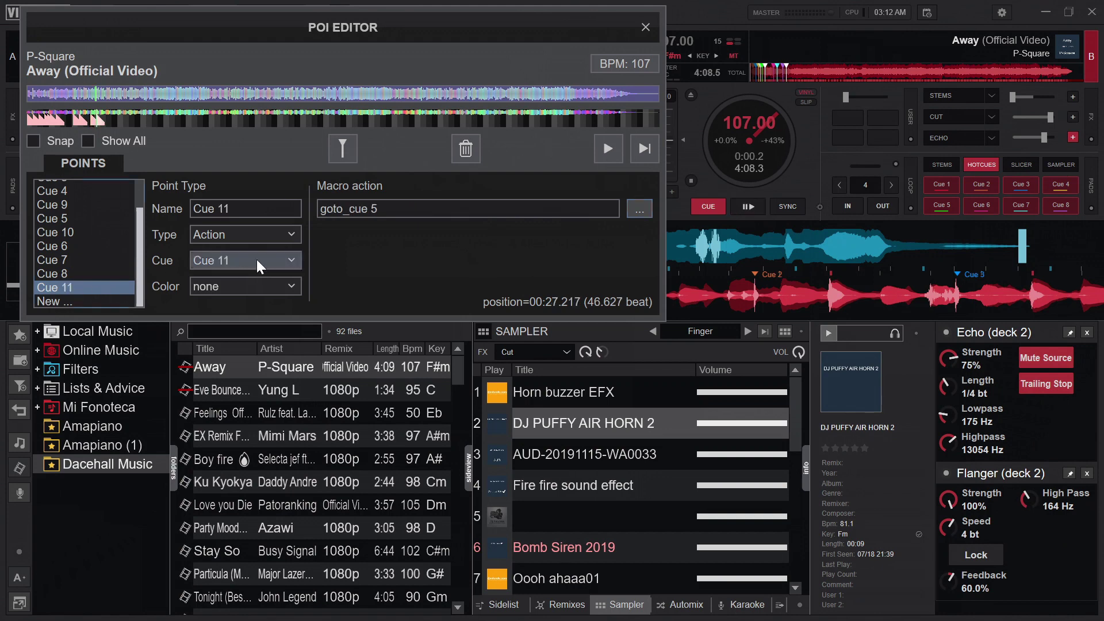